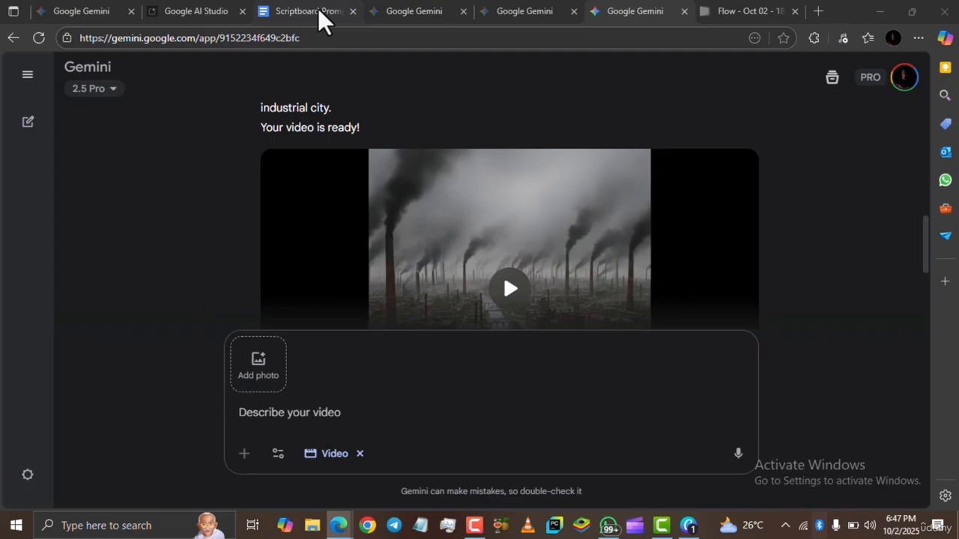
Open the Thumbnail Prompt tab of the Scriptboard Prompts document and copy its entire text.
left_click(317, 10)
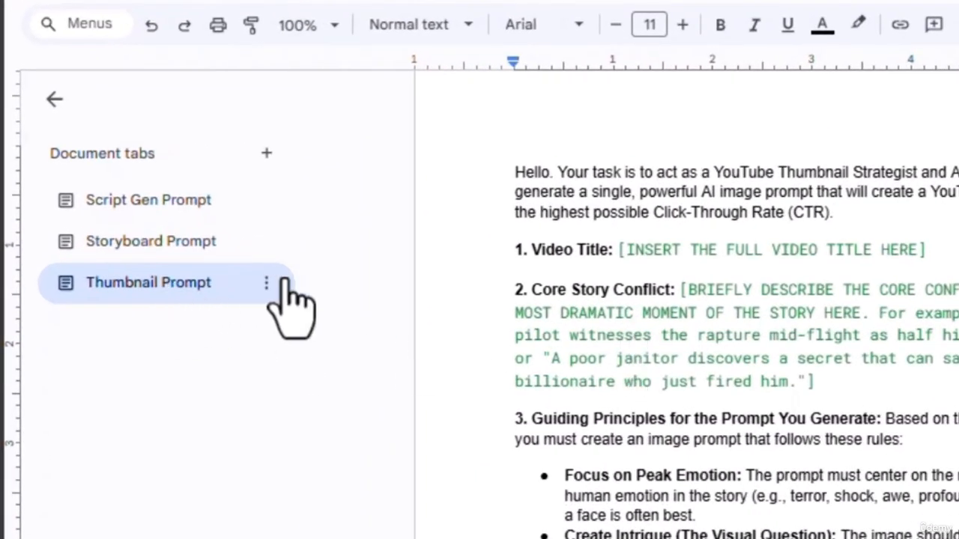
left_click(118, 287)
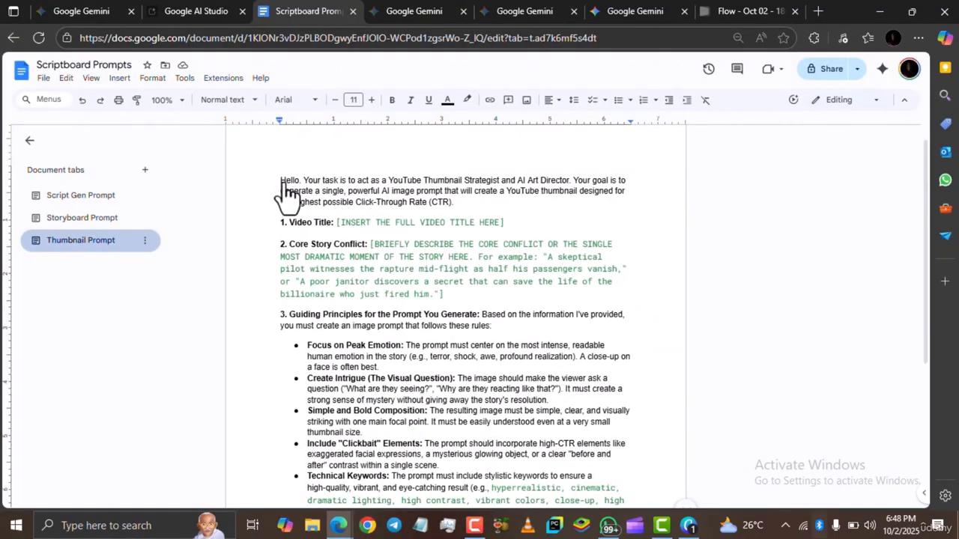
scroll(300, 195, "down", 2)
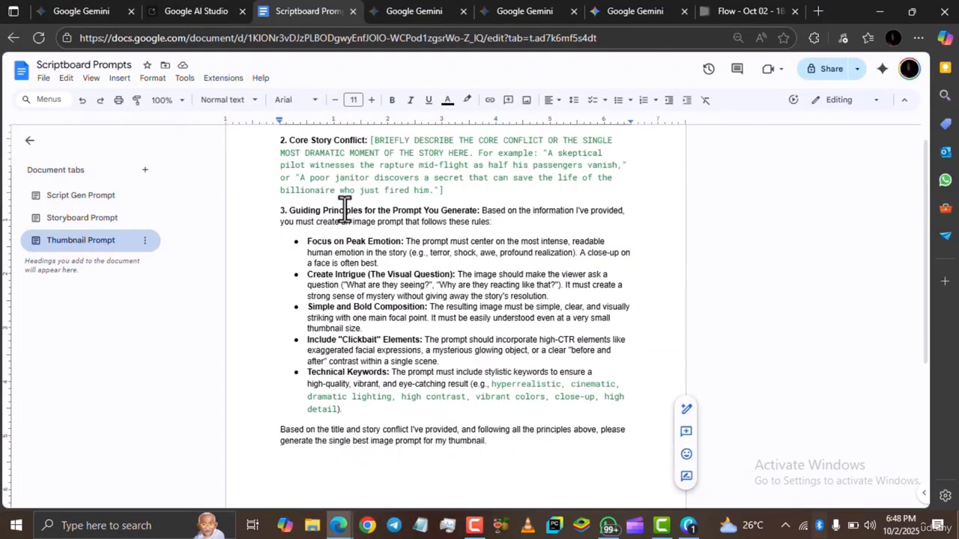
scroll(344, 209, "up", 1)
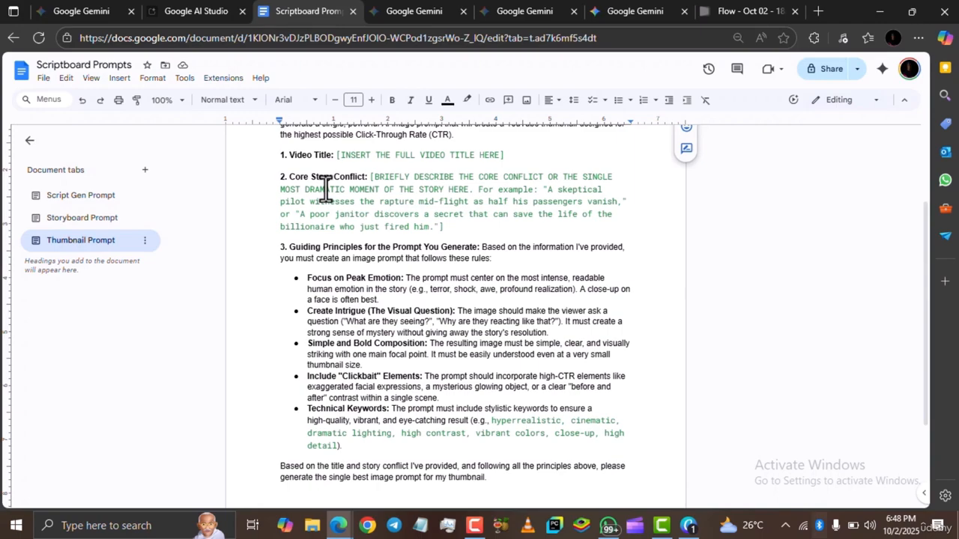
scroll(338, 192, "up", 2)
left_click_drag(281, 199, 439, 298)
scroll(440, 297, "down", 3)
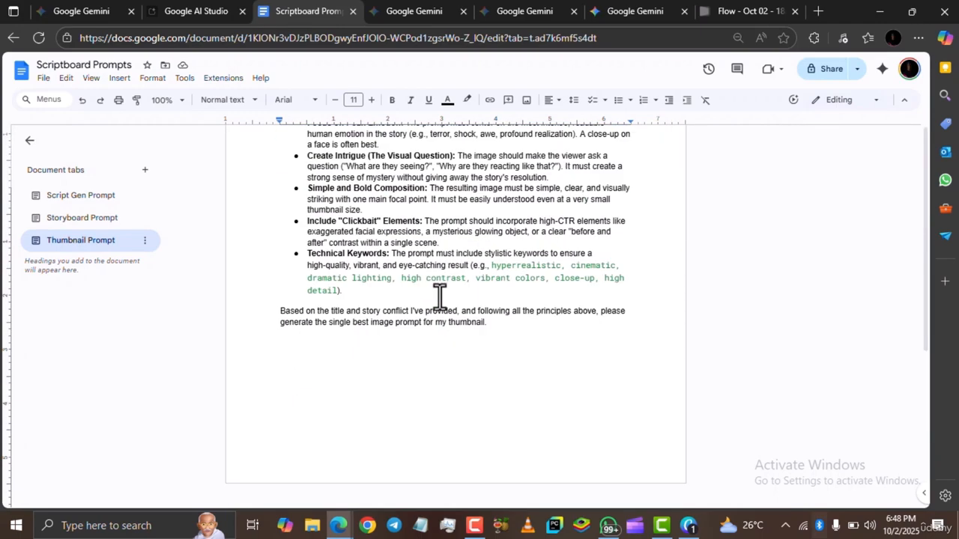
scroll(464, 311, "down", 1)
left_click(486, 307, "shift")
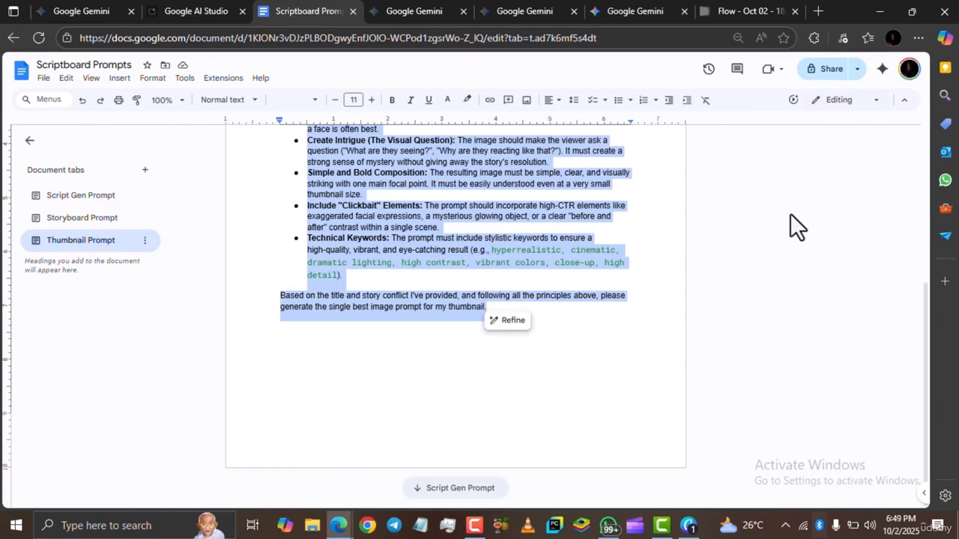
Scroll through the storyboard shot scripts and prompts in the other Gemini chat.
left_click(415, 12)
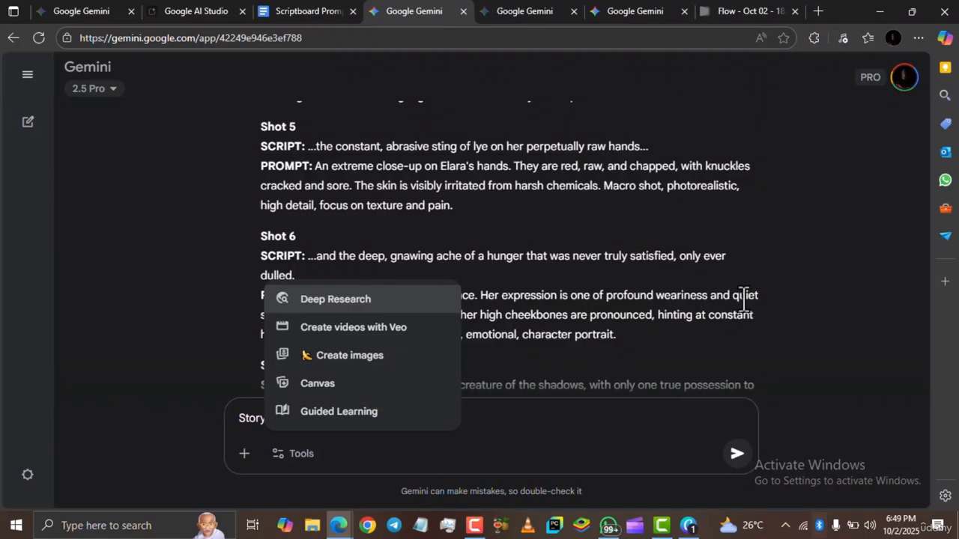
scroll(744, 295, "up", 8)
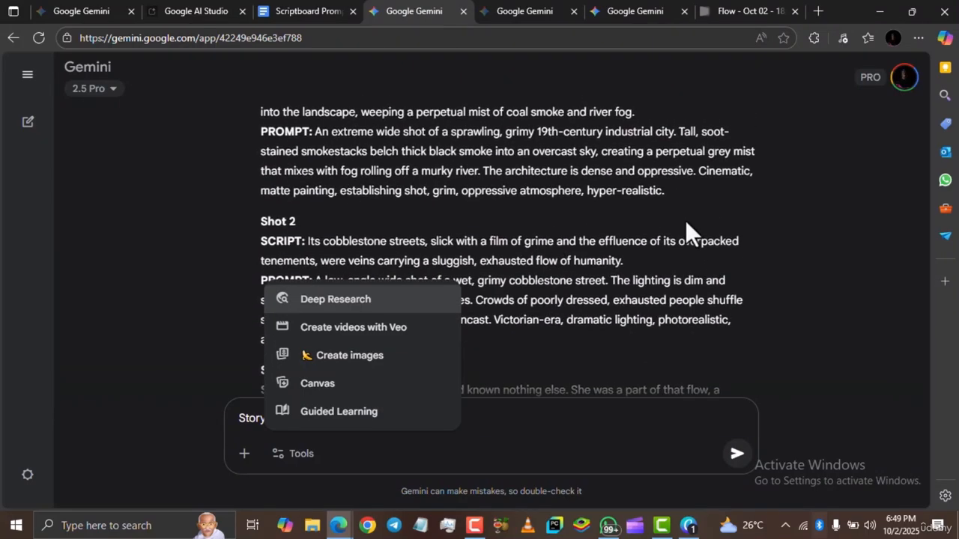
left_click(685, 220)
scroll(573, 225, "down", 10)
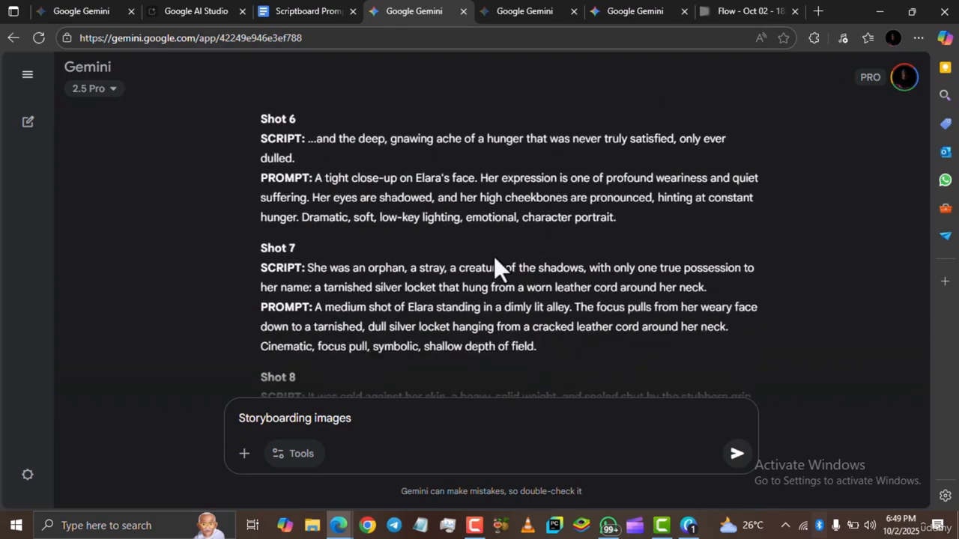
scroll(453, 276, "down", 10)
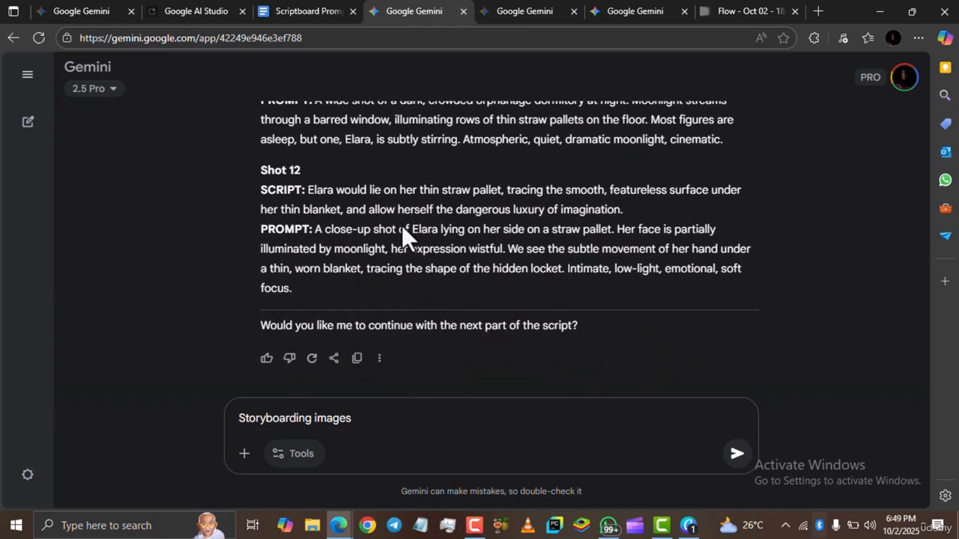
scroll(405, 270, "up", 1)
scroll(404, 269, "up", 4)
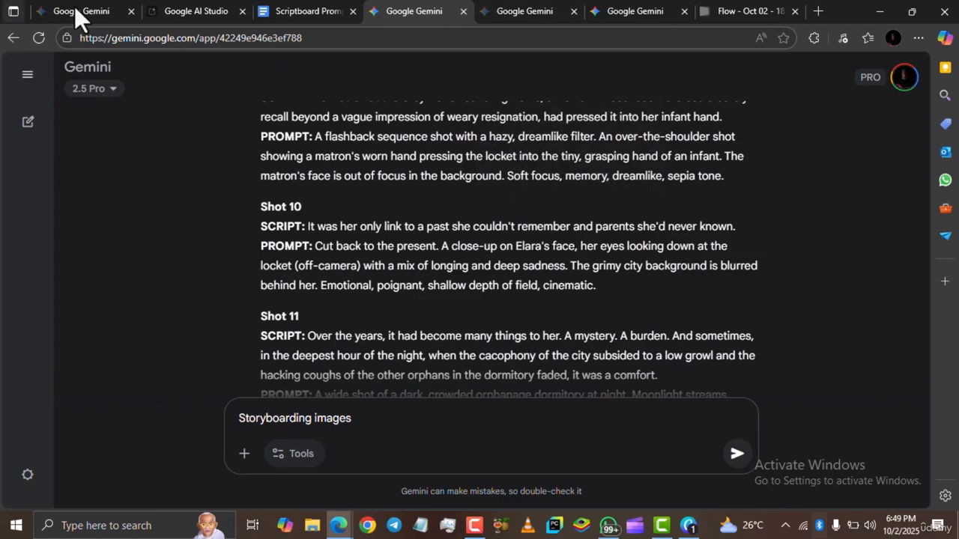
Paste the thumbnail prompt into the message box of The Lost Princess of Eldoria chat.
left_click(96, 11)
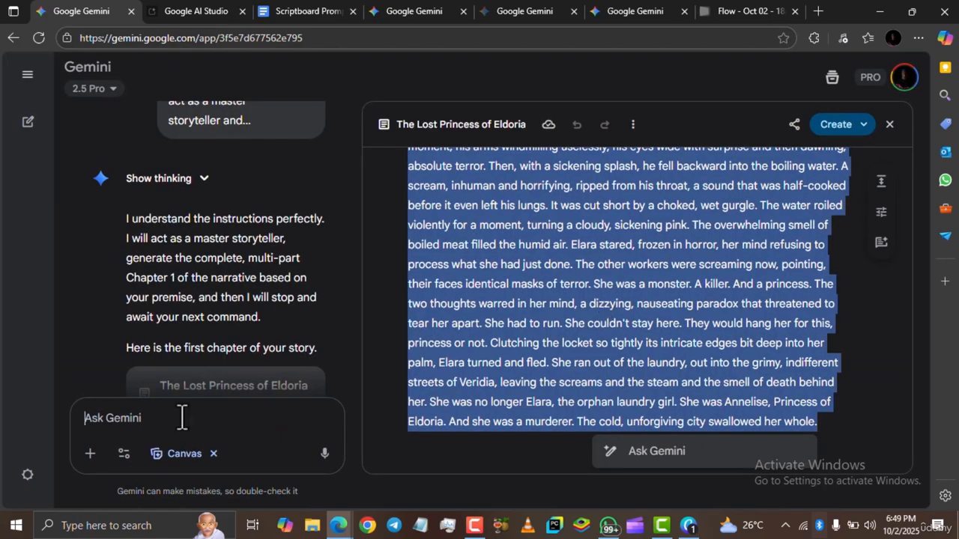
key("ctrl+v")
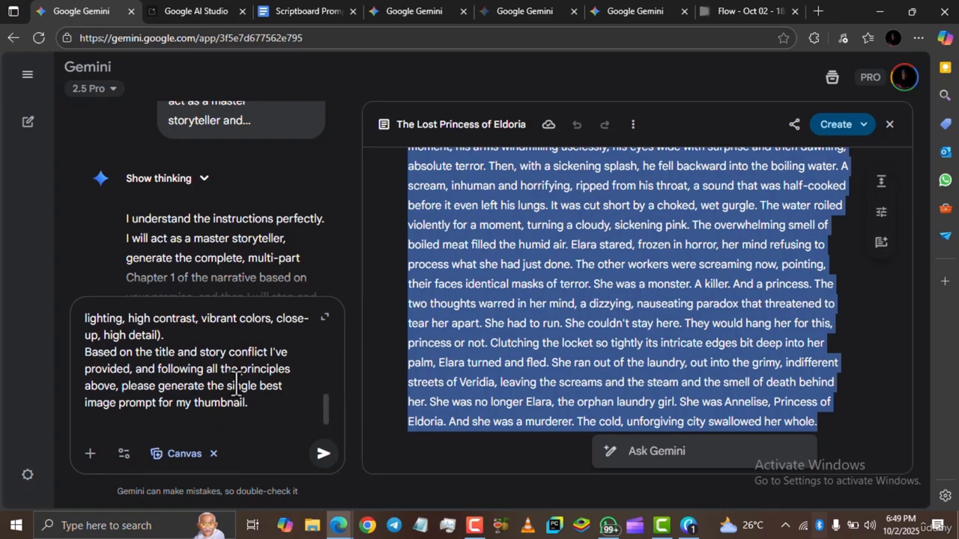
scroll(236, 385, "up", 10)
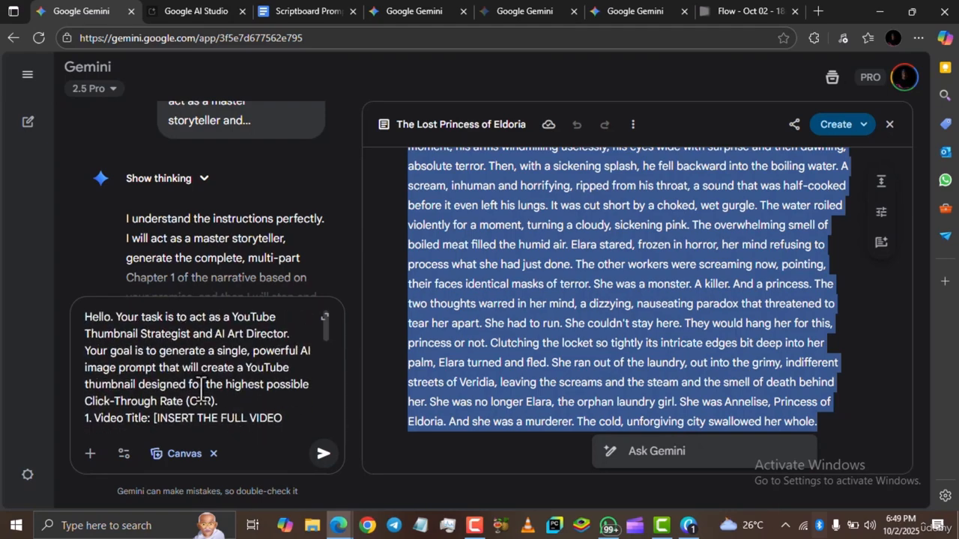
Replace the Video Title placeholder with "Create the thumbnail for this story you just generated" and reword the Core Story Conflict to "DETERMINE AND PICK THE CORE CONFLICT…".
left_click(300, 9)
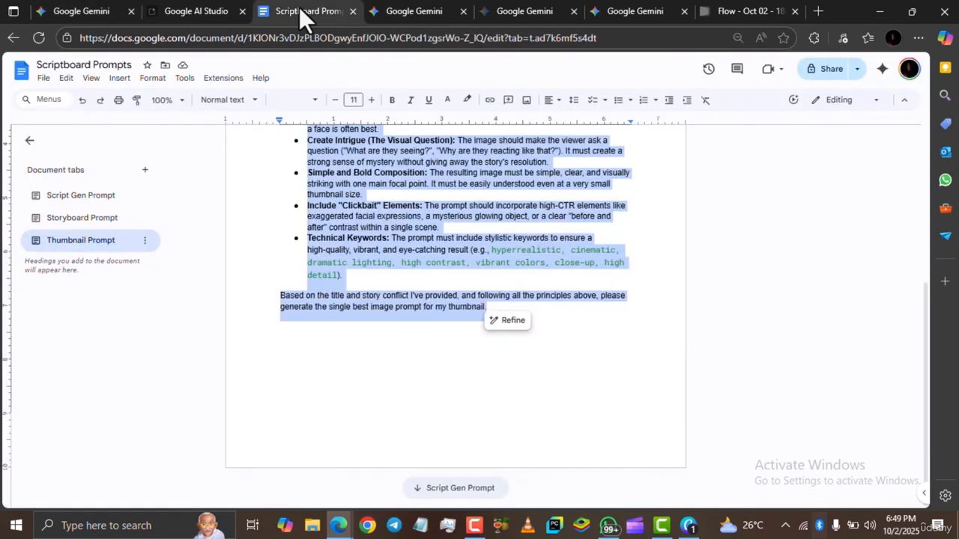
scroll(466, 214, "up", 5)
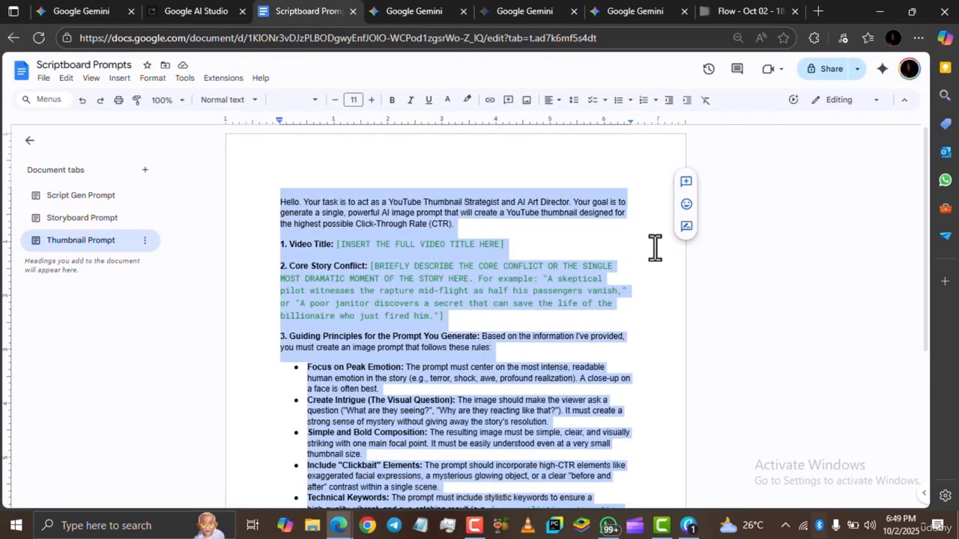
left_click(689, 284)
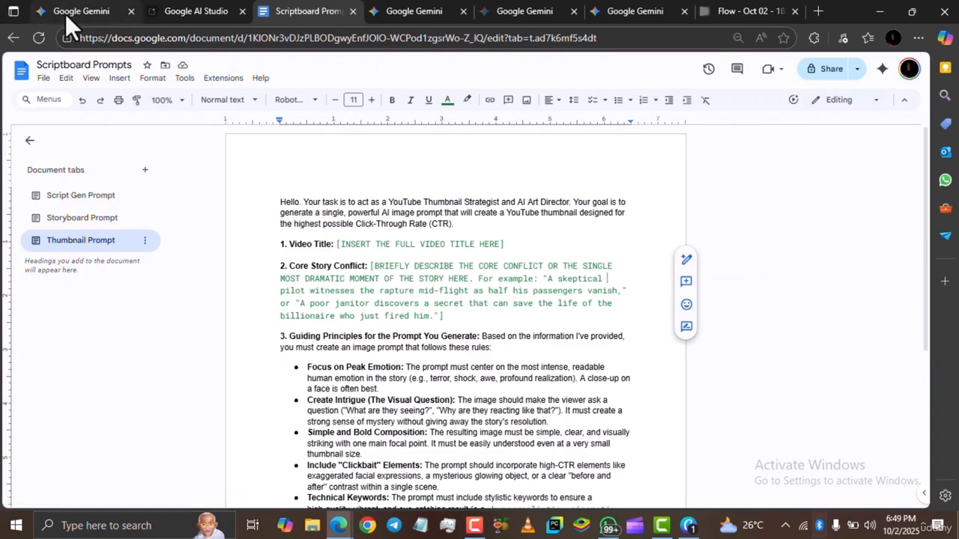
mouse_move(73, 11)
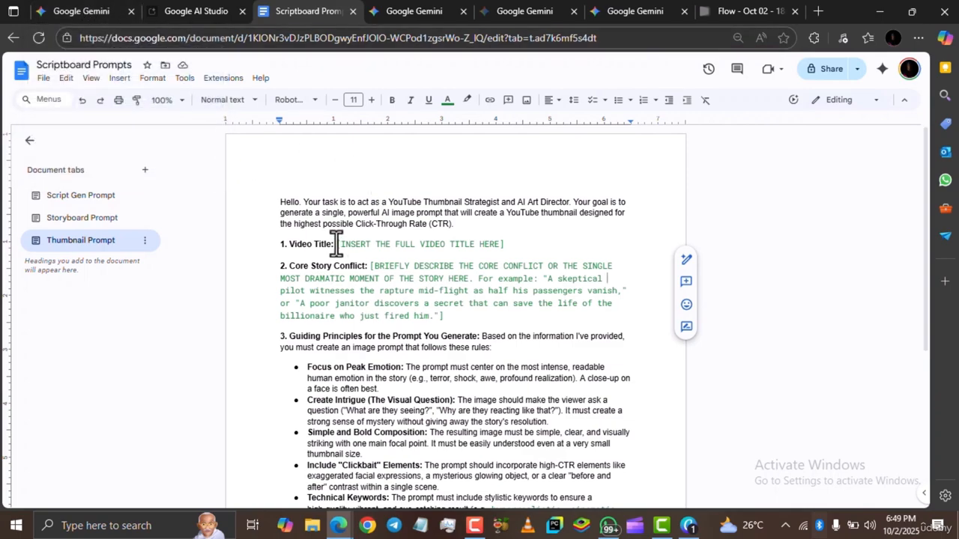
left_click_drag(337, 243, 506, 245)
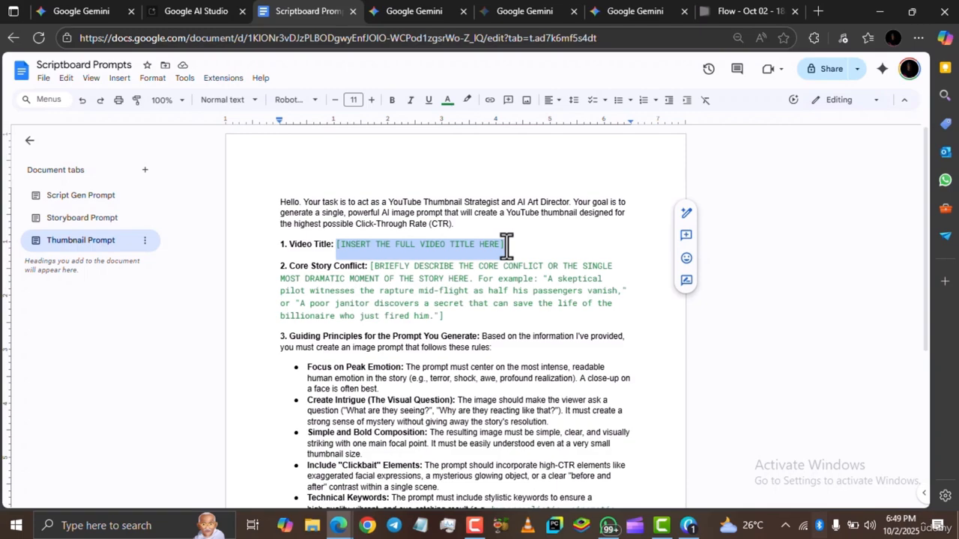
left_click(443, 314)
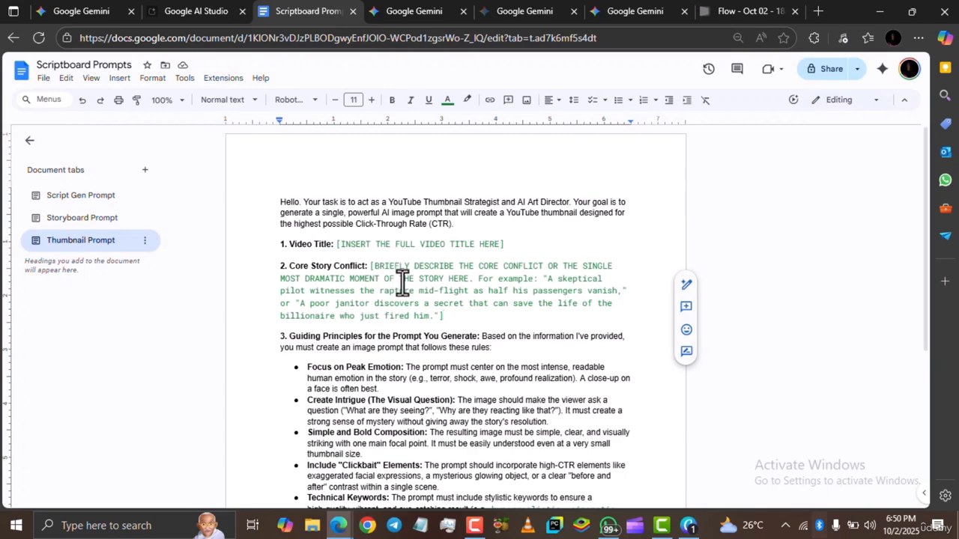
left_click_drag(337, 244, 507, 245)
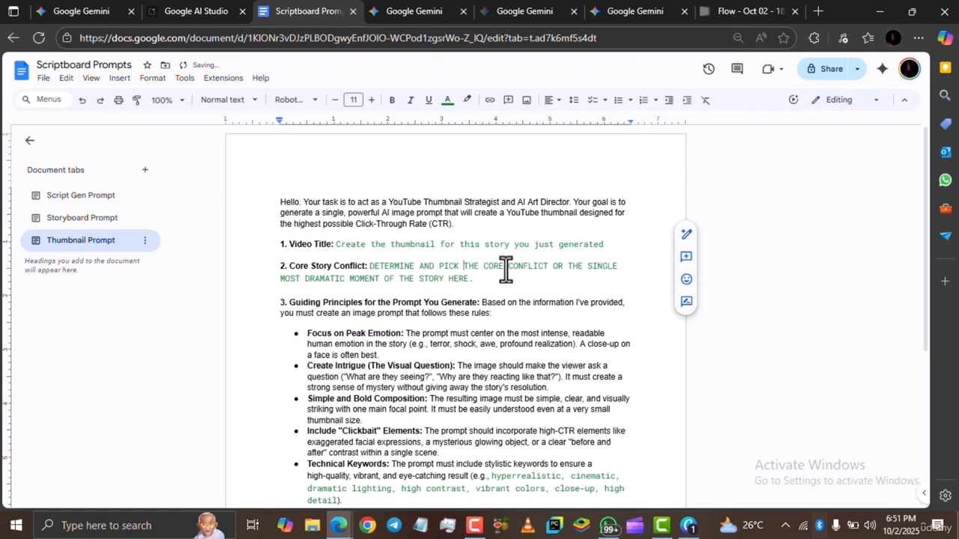
key("BackSpace")
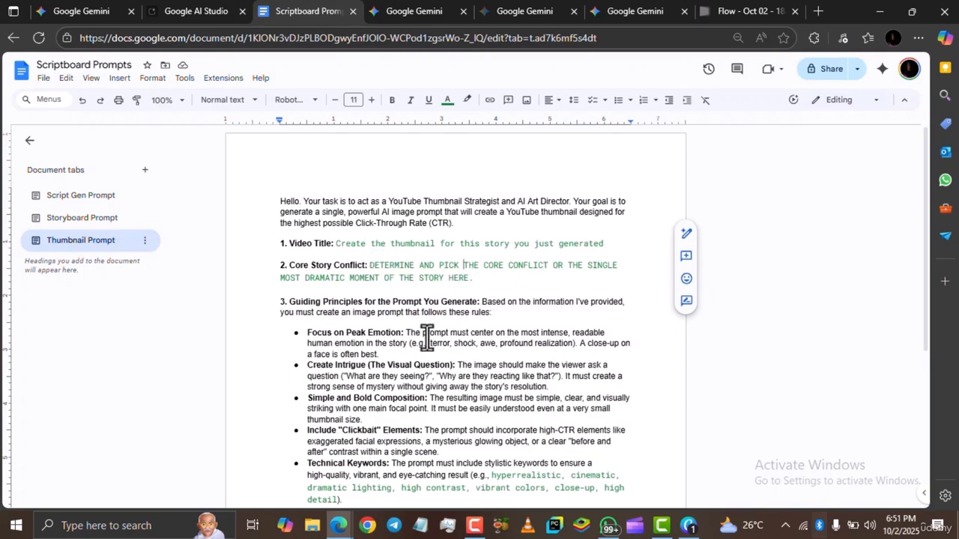
Select and copy the whole edited thumbnail prompt.
scroll(427, 337, "down", 2)
scroll(453, 369, "down", 2)
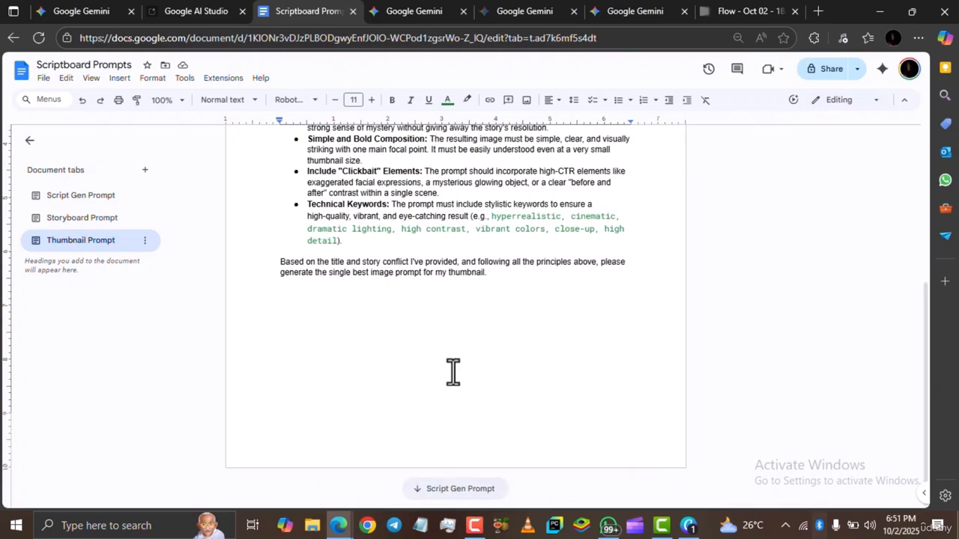
left_click(504, 367)
key("ctrl+a")
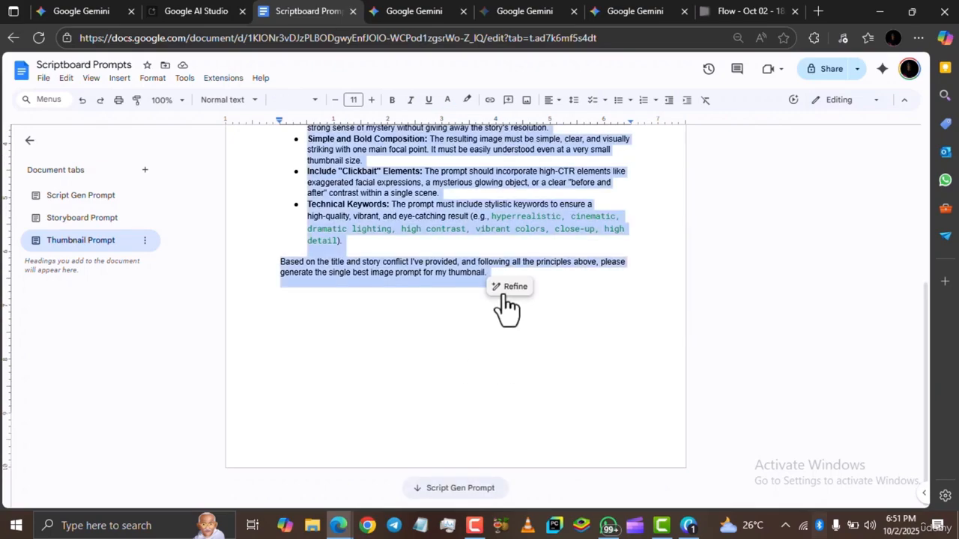
Replace the drafted message in The Lost Princess of Eldoria chat with the edited thumbnail prompt.
left_click(83, 9)
left_click(241, 360)
key("ctrl+a")
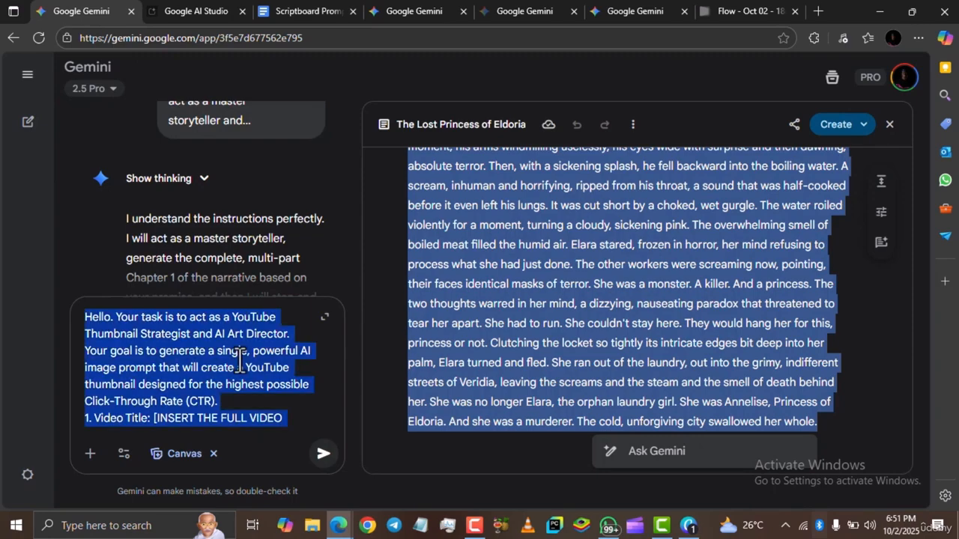
key("BackSpace")
key("ctrl+v")
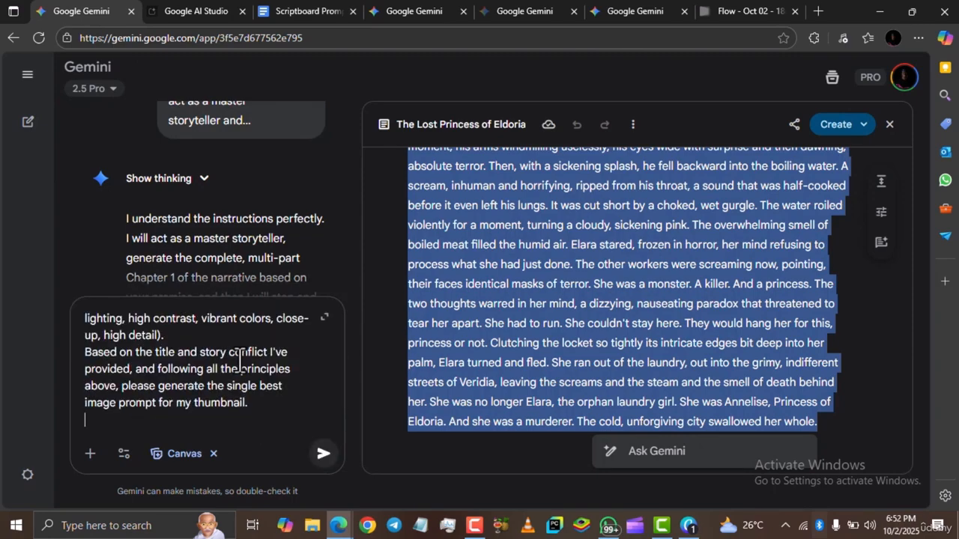
Close the story canvas and switch the chat tool from Canvas to Create images.
left_click(214, 455)
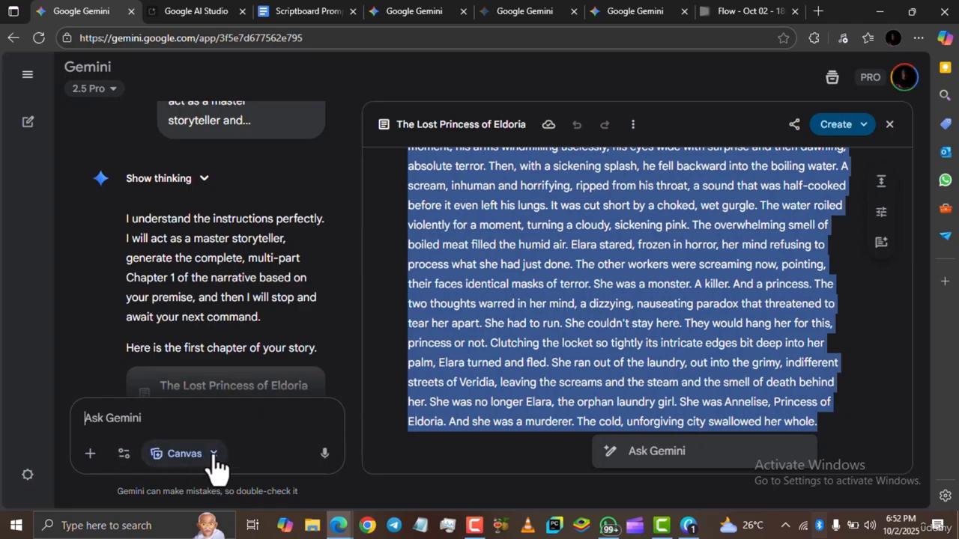
left_click(123, 455)
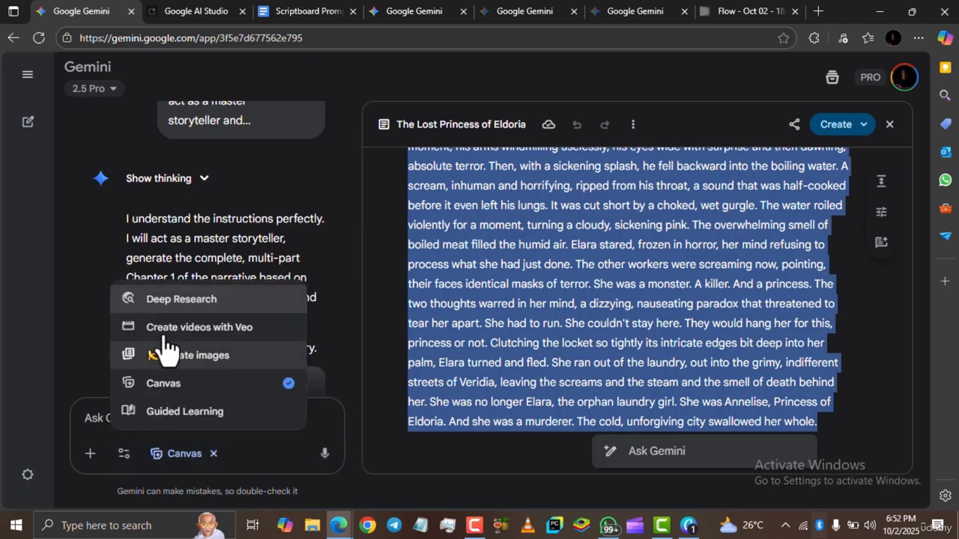
left_click(170, 361)
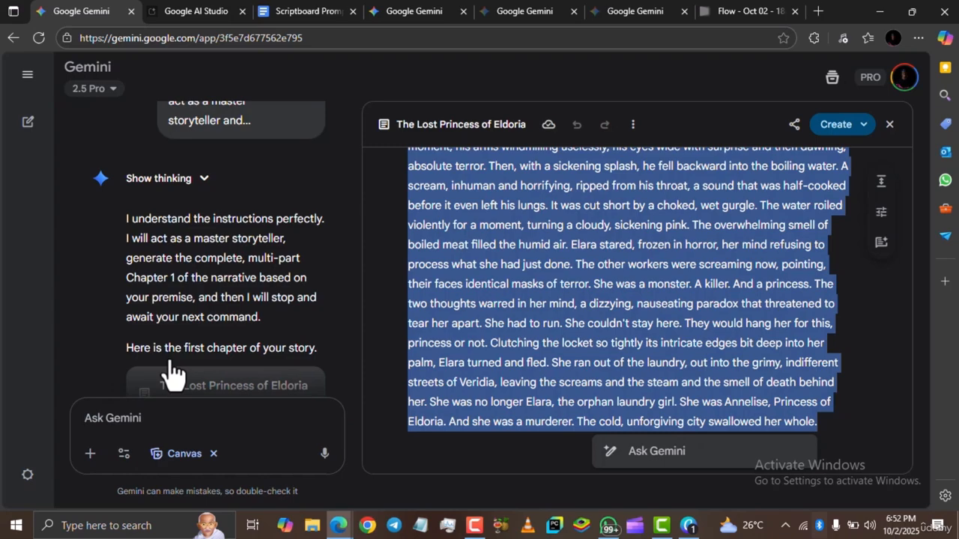
left_click(889, 126)
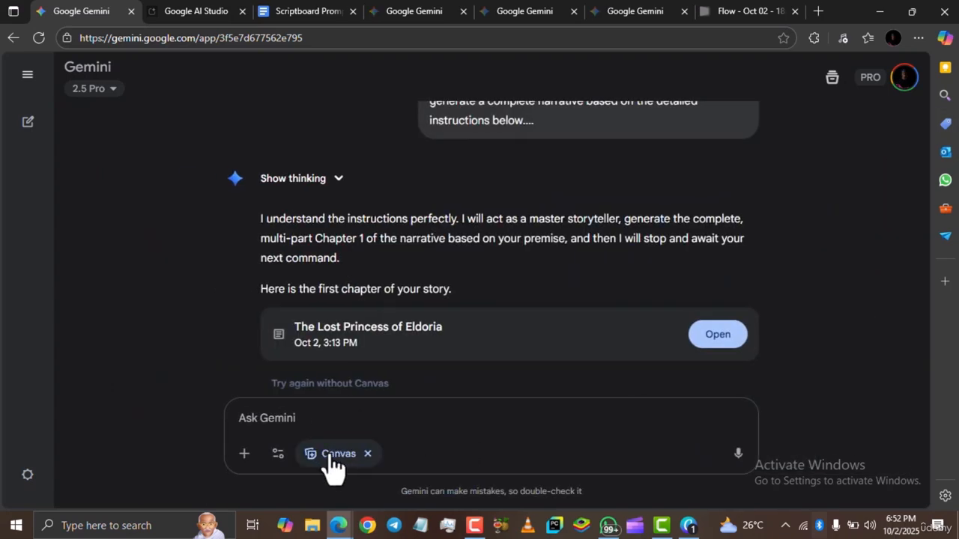
left_click(278, 458)
left_click(317, 357)
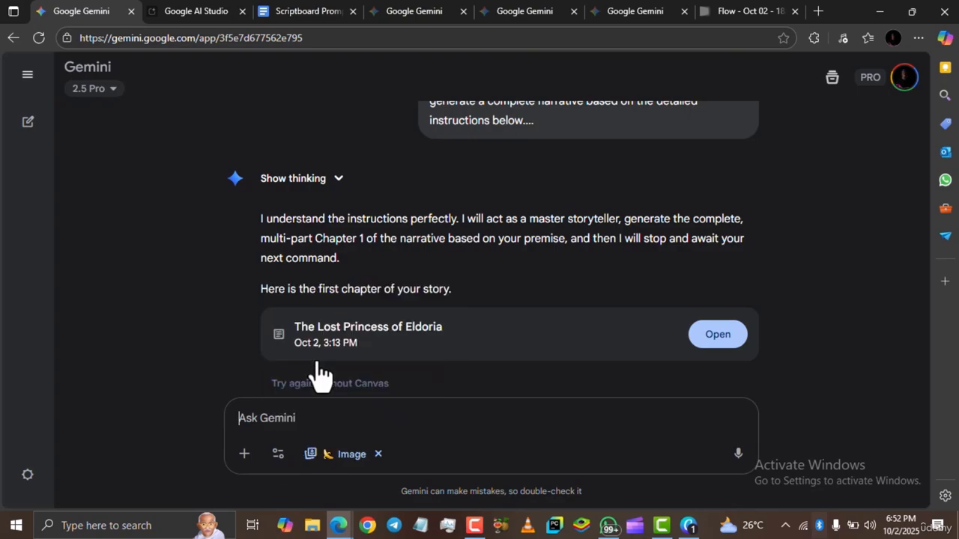
Paste the edited thumbnail prompt into the message box and send it with the image tool.
left_click(361, 417)
key("ctrl+v")
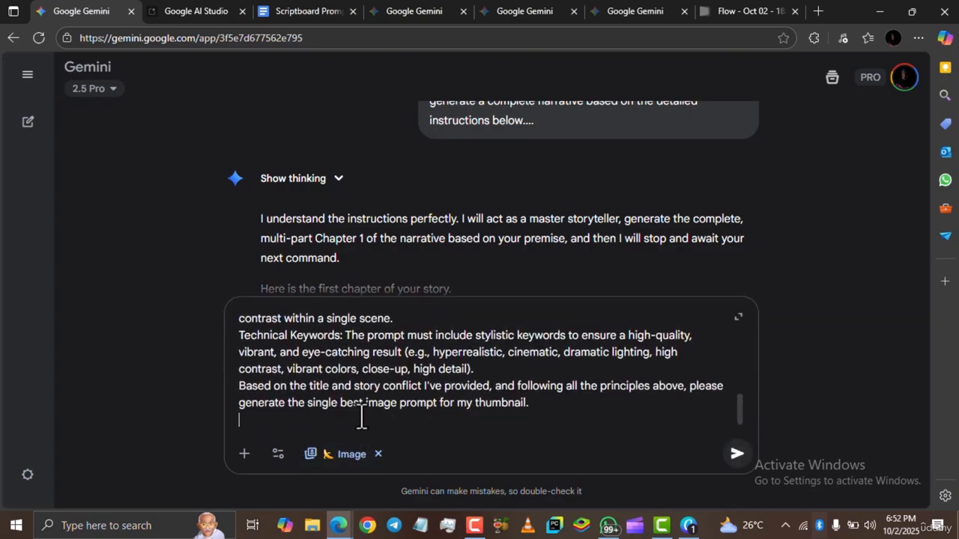
key("Return")
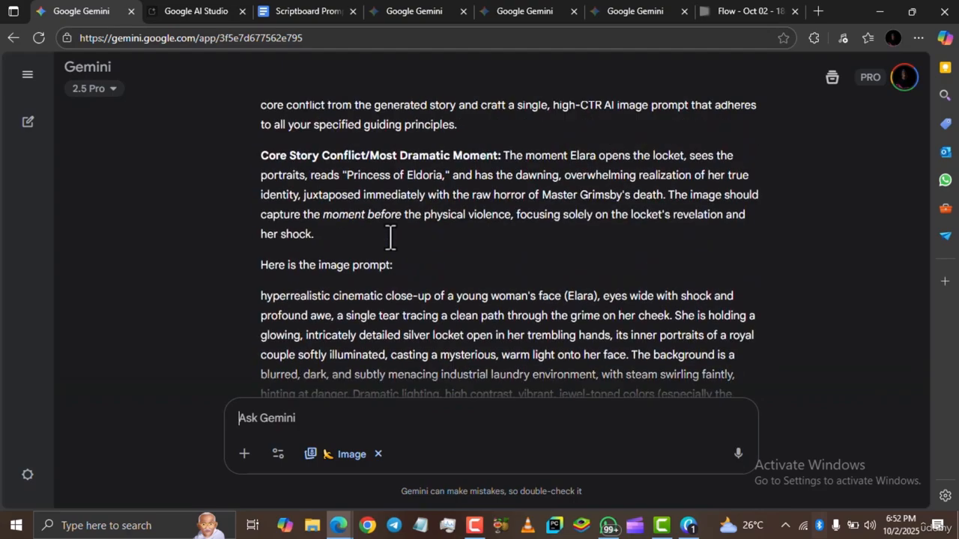
scroll(389, 237, "up", 2)
scroll(390, 238, "up", 1)
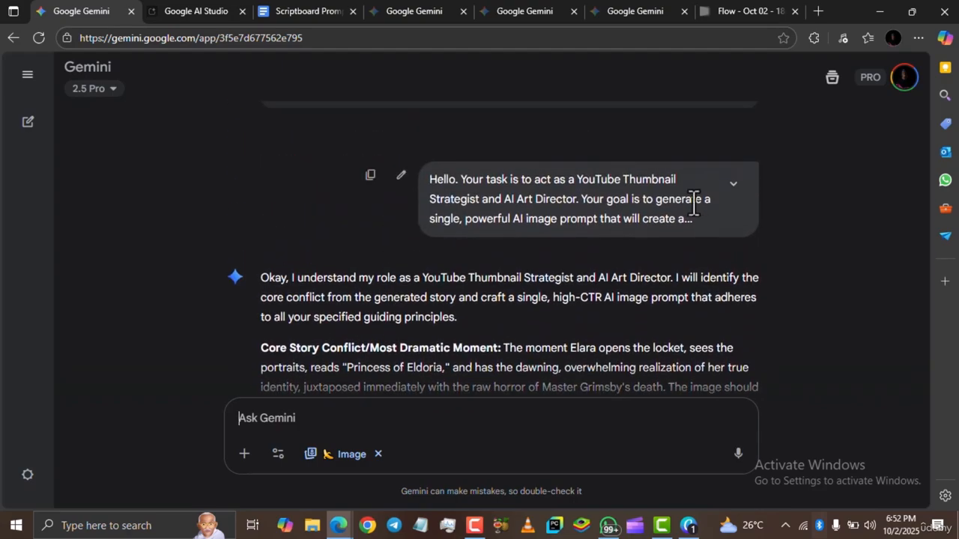
scroll(727, 200, "down", 1)
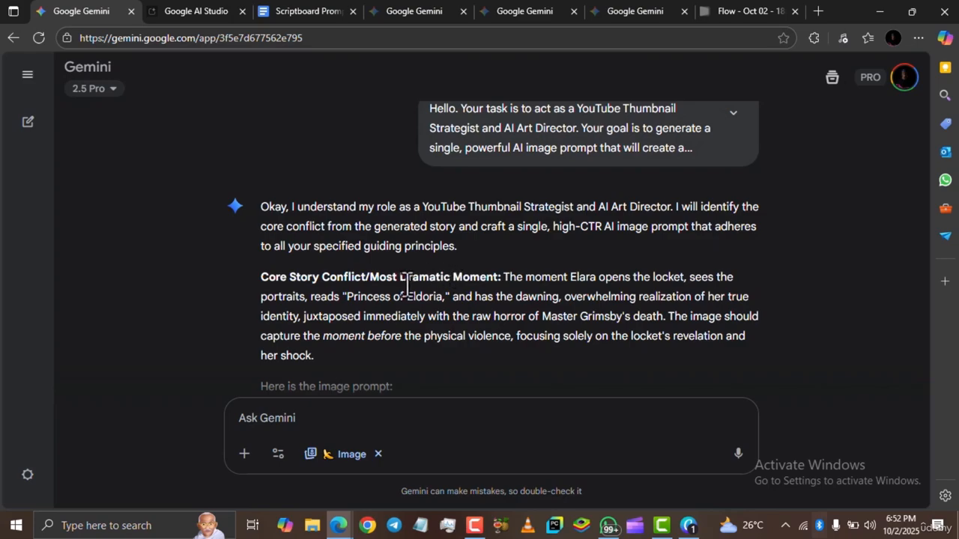
Select and copy the generated thumbnail image prompt from Gemini's response.
scroll(405, 285, "down", 2)
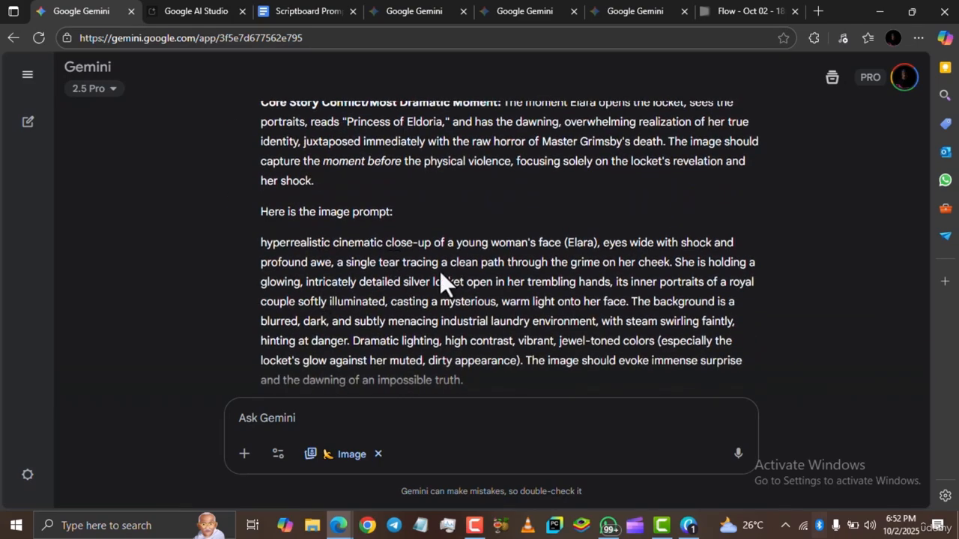
scroll(441, 281, "up", 2)
scroll(440, 276, "down", 2)
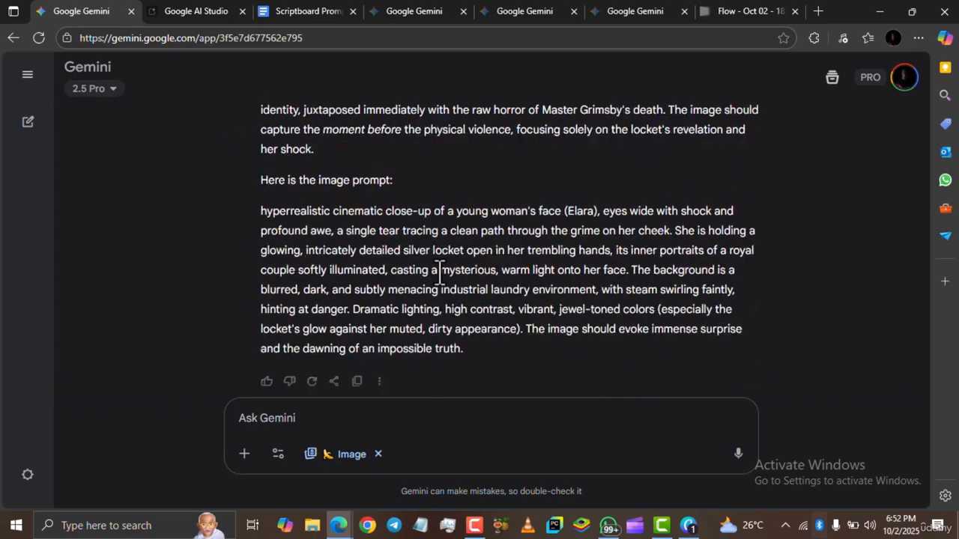
scroll(440, 273, "up", 2)
scroll(441, 273, "down", 2)
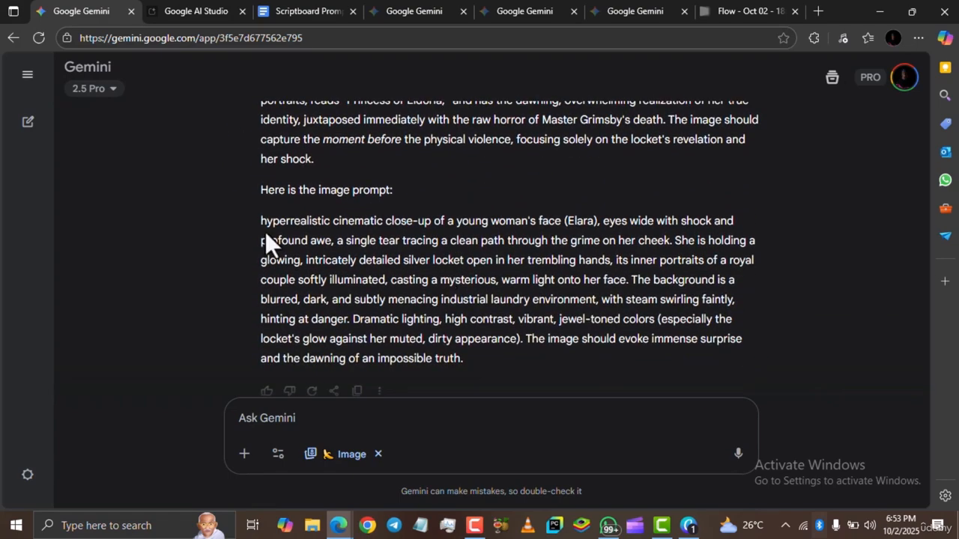
left_click_drag(261, 221, 470, 360)
key("ctrl+c")
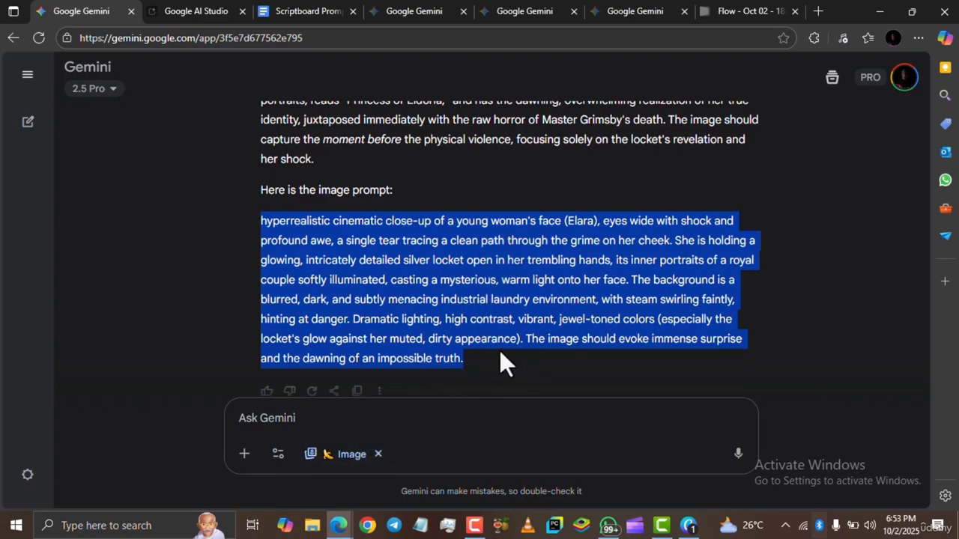
Expand and collapse the original storyteller prompt at the top of the chat to review it.
scroll(566, 300, "up", 10)
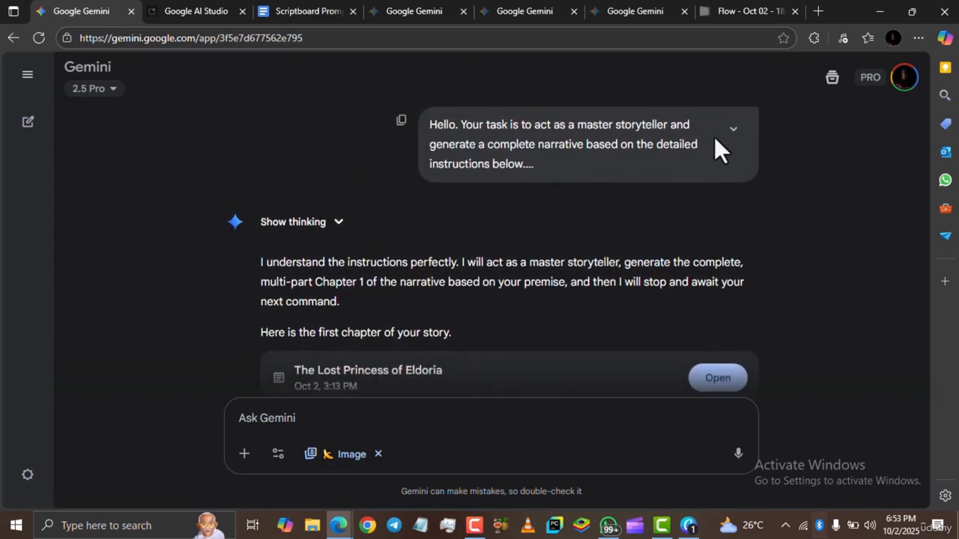
left_click(734, 132)
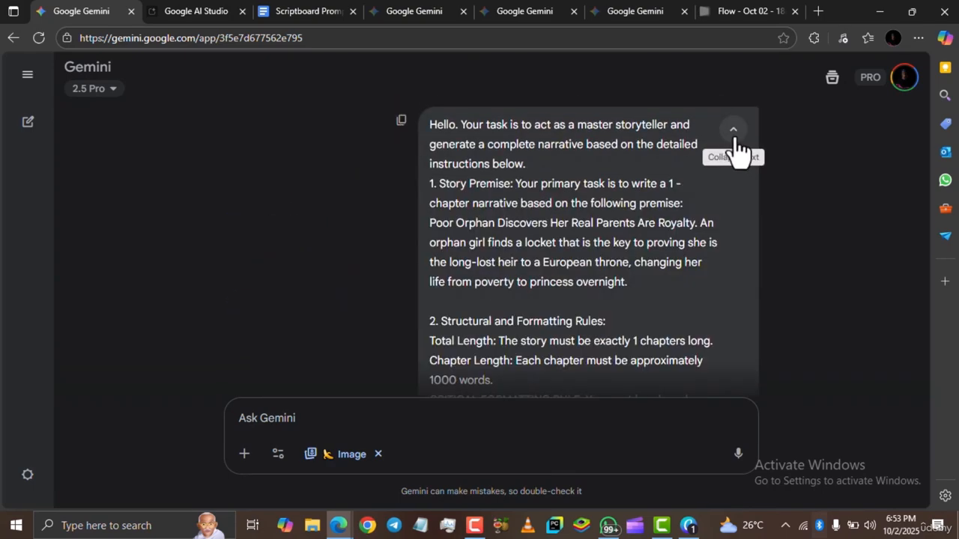
left_click(734, 139)
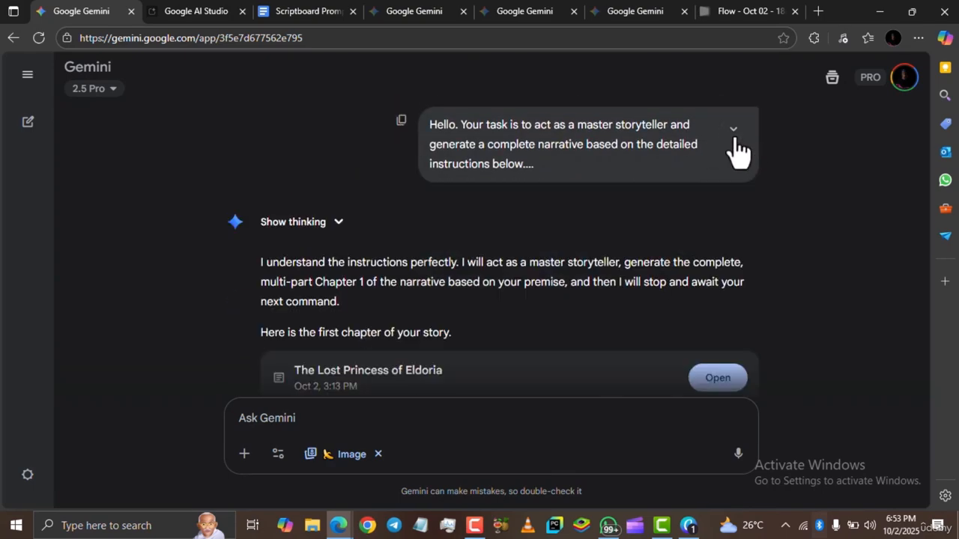
Switch to the image-generation Gemini chat, paste the thumbnail prompt and send it with the image tool.
left_click(612, 11)
left_click(528, 13)
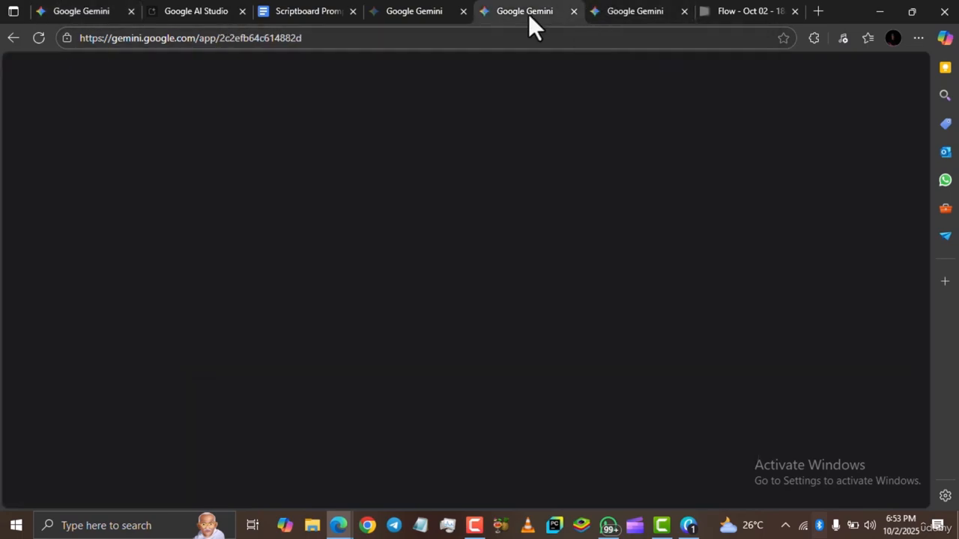
scroll(652, 187, "up", 3)
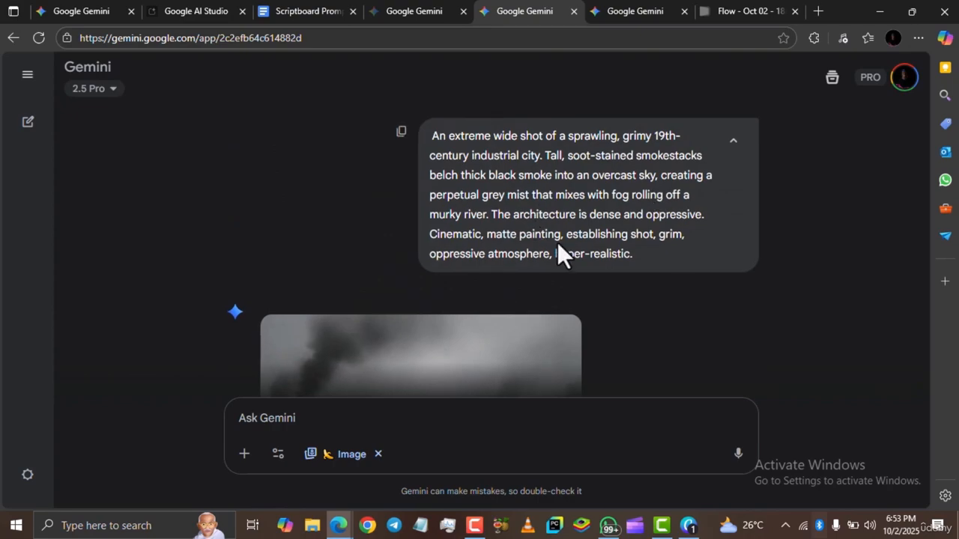
scroll(558, 251, "down", 5)
scroll(574, 225, "up", 5)
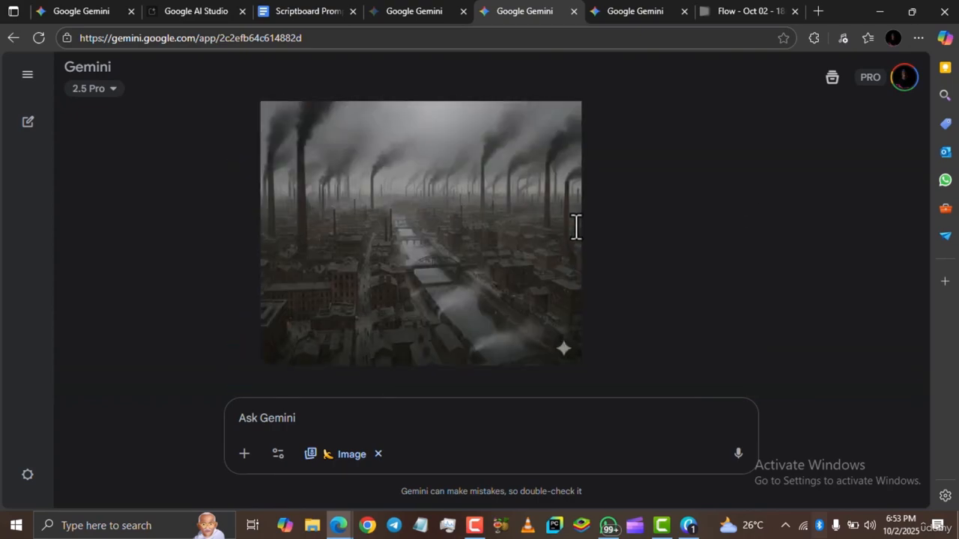
scroll(493, 247, "down", 5)
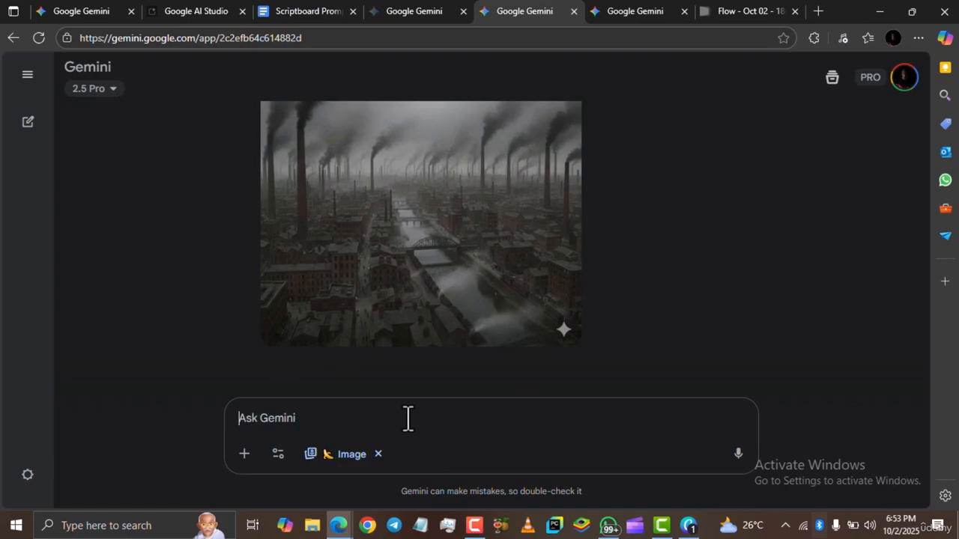
key("ctrl+v")
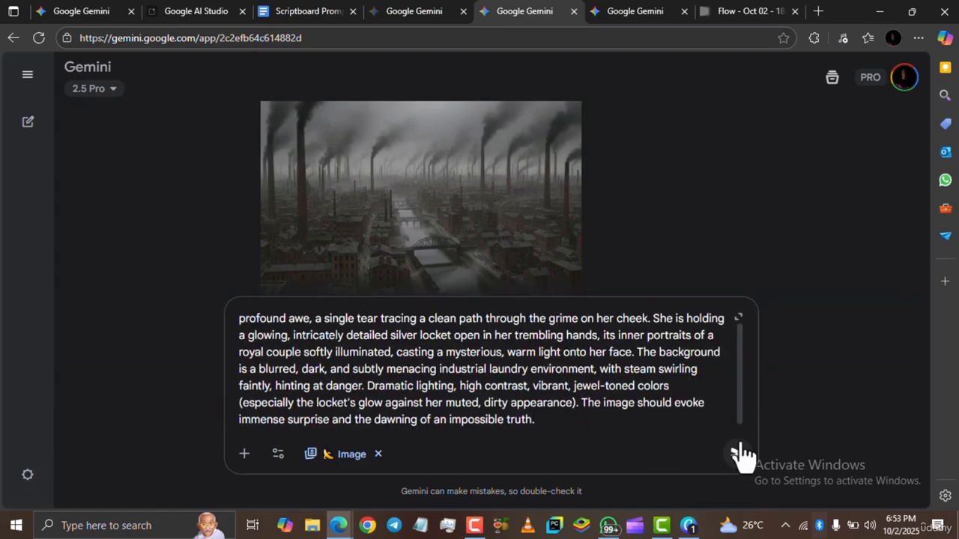
scroll(685, 402, "up", 1)
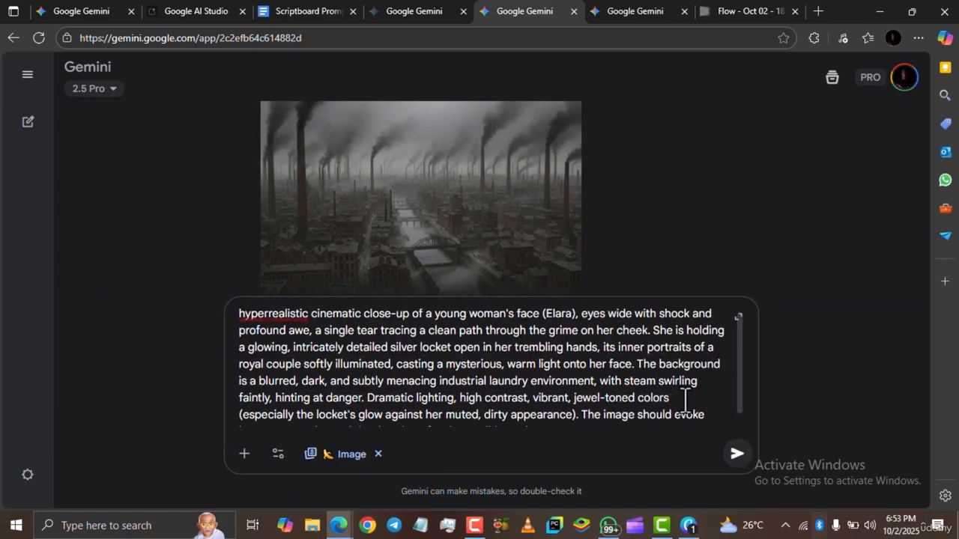
scroll(727, 456, "down", 1)
left_click(736, 455)
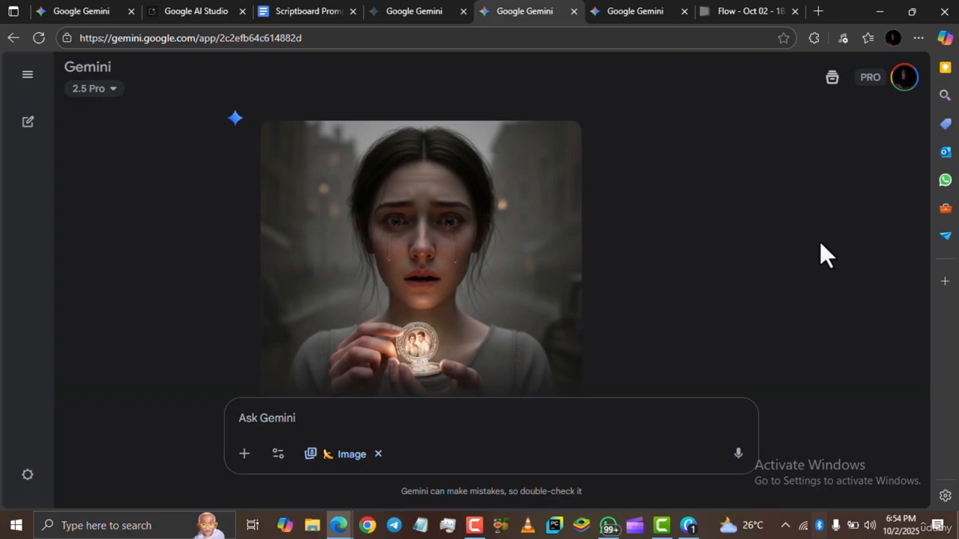
Copy the generated locket image and switch to Canva.
scroll(694, 255, "down", 1)
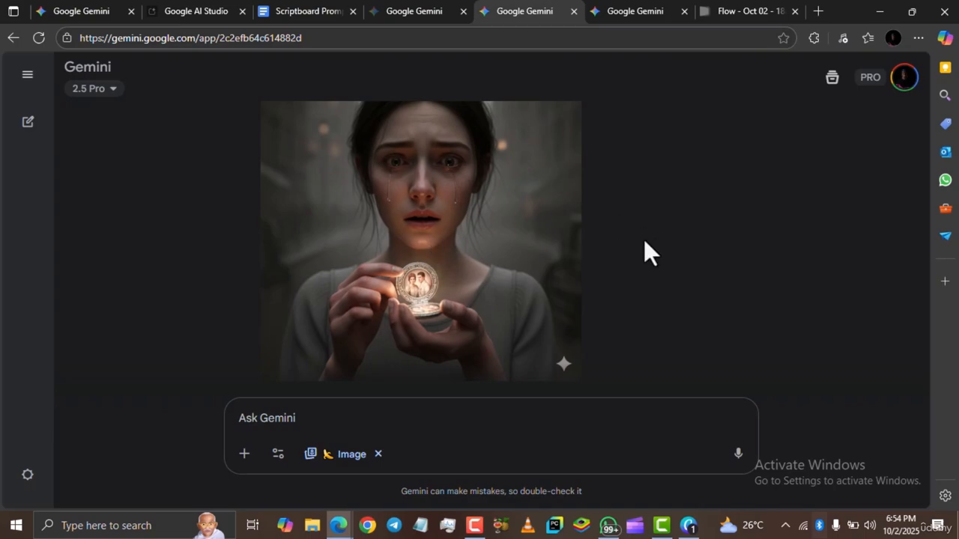
right_click(430, 191)
left_click(486, 249)
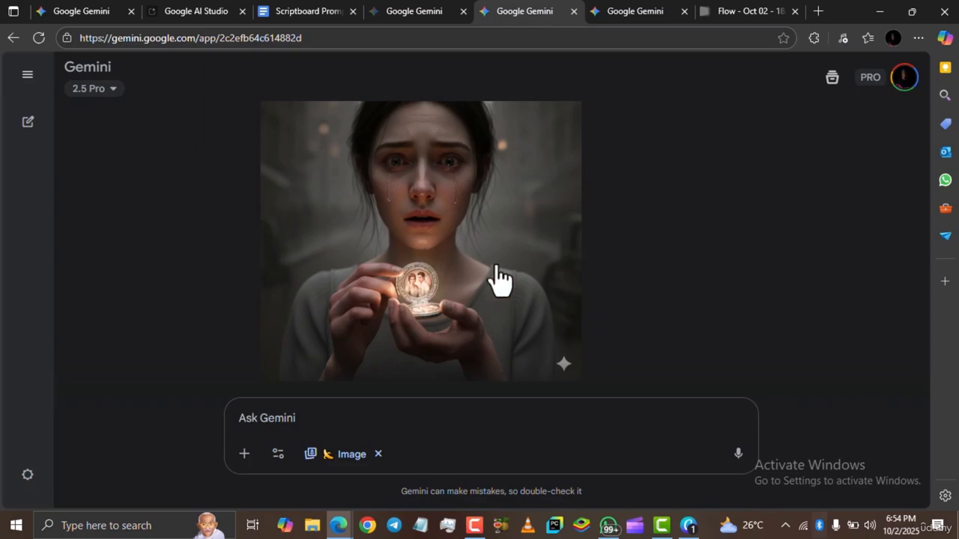
key("alt+Tab")
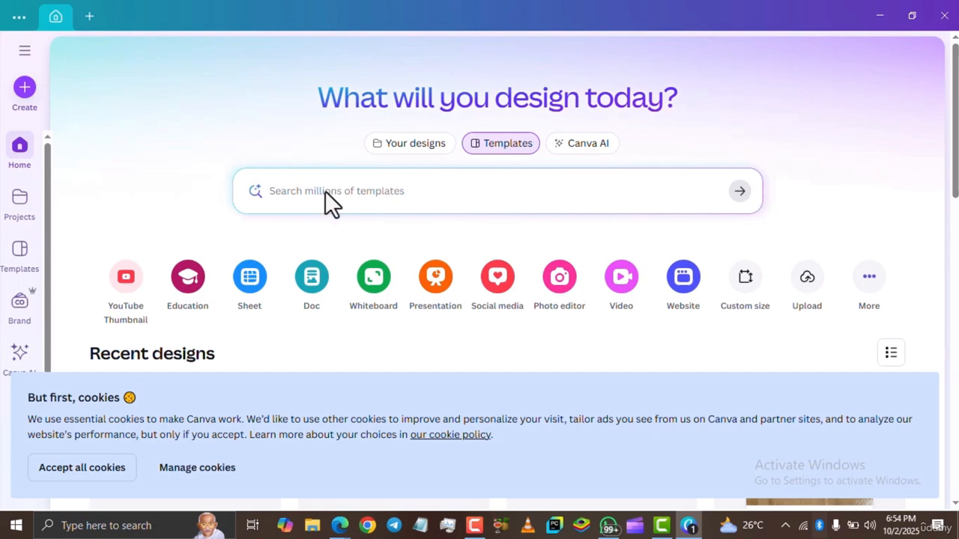
Create a new design by searching for THUMBNAIL and choosing YouTube Thumbnail at 1280 × 720 px.
left_click(22, 97)
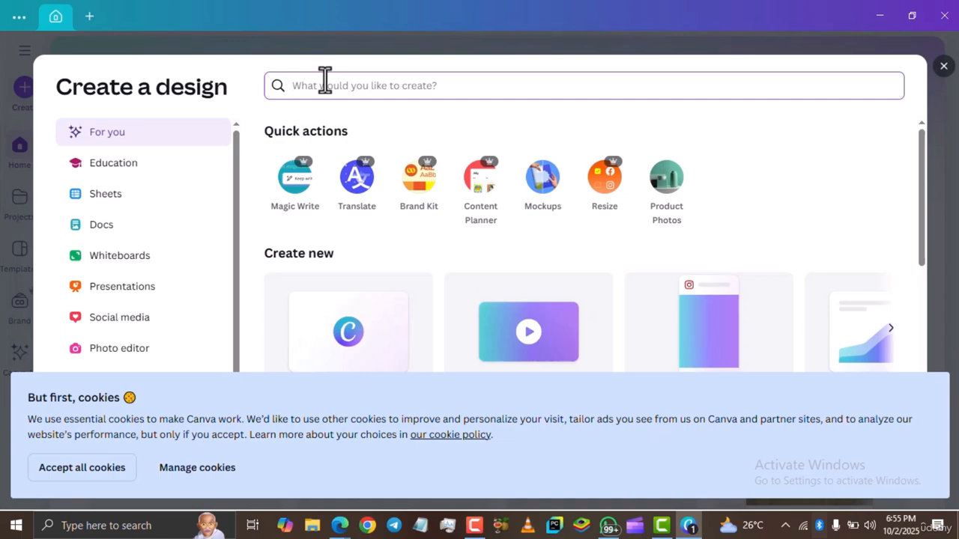
type("THUMBN")
key("BackSpace")
key("BackSpace")
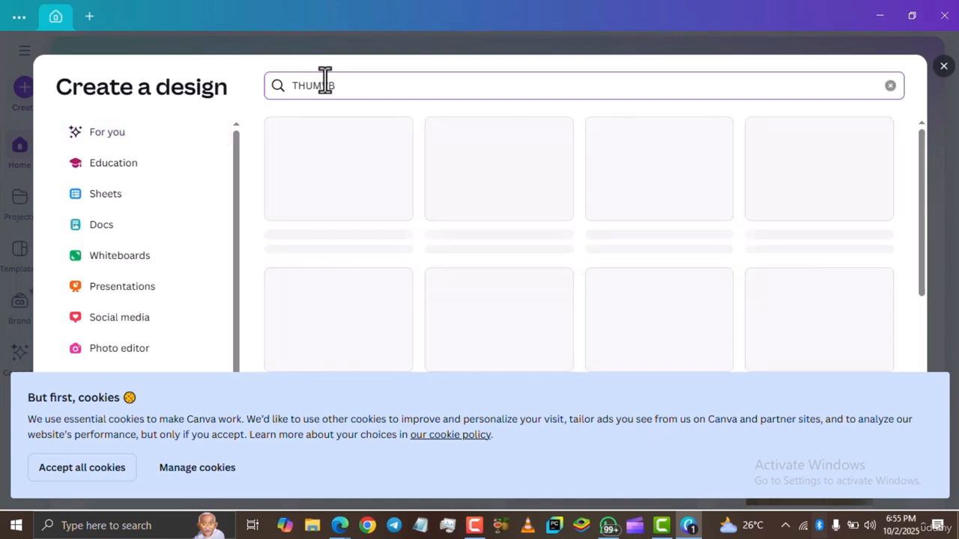
type("BNAIL")
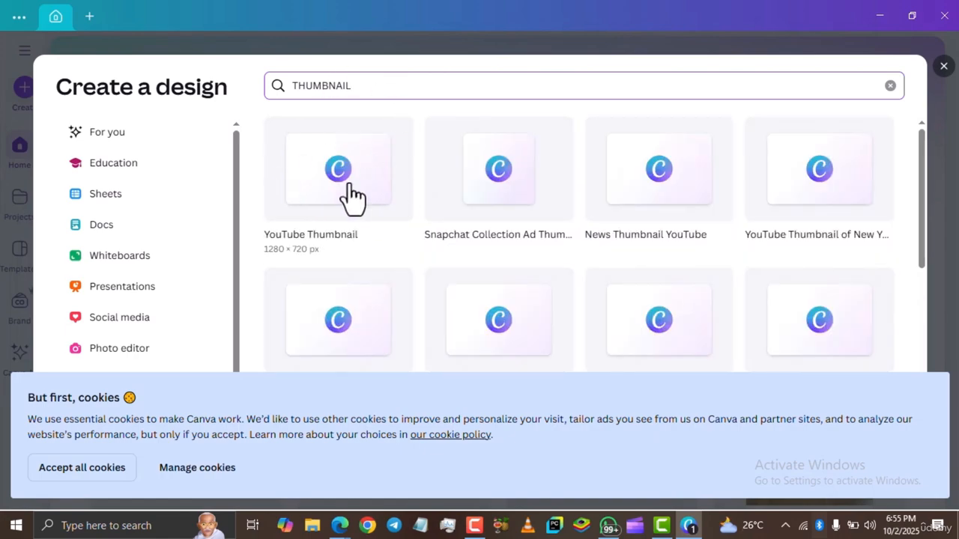
left_click(350, 185)
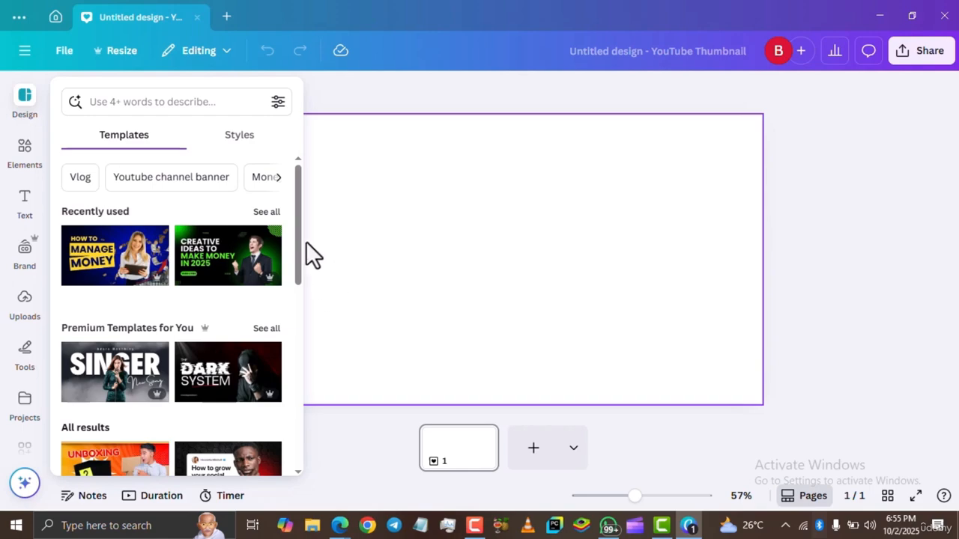
Paste the copied Gemini image onto the blank thumbnail page.
left_click_drag(300, 238, 300, 262)
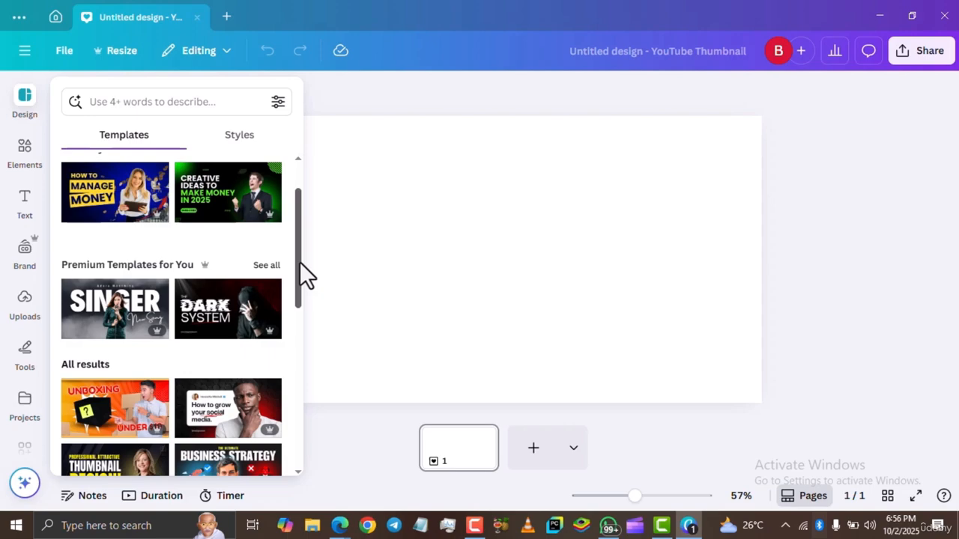
left_click_drag(300, 262, 295, 278)
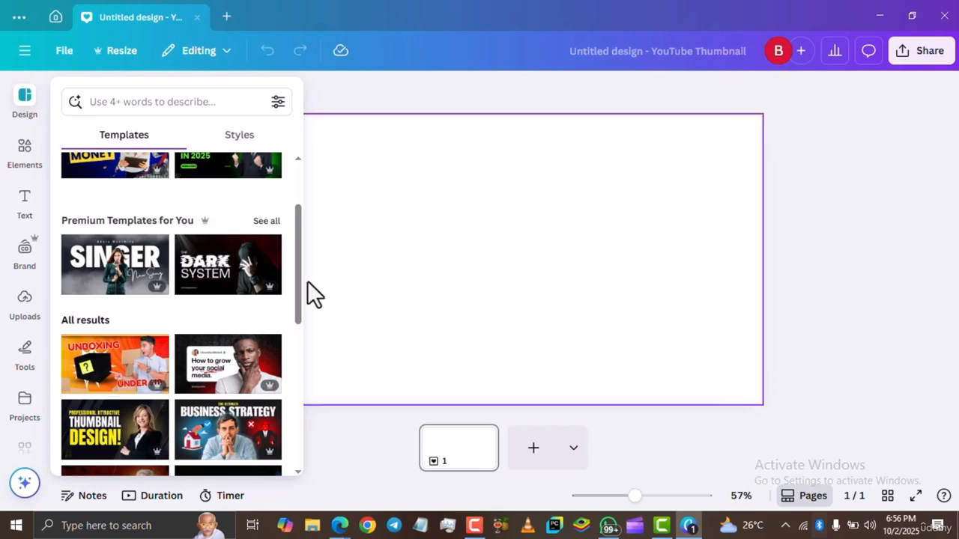
left_click_drag(296, 281, 278, 300)
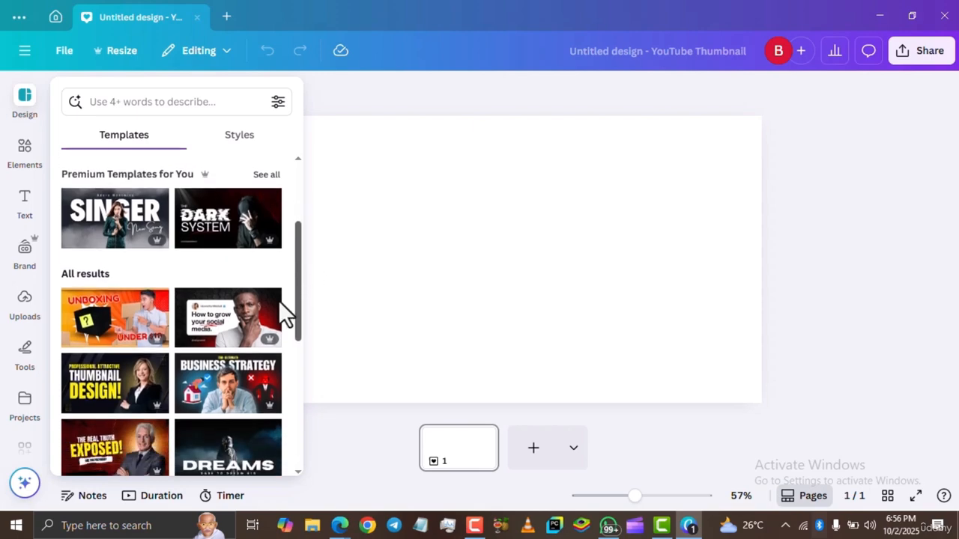
left_click(389, 93)
left_click(341, 234)
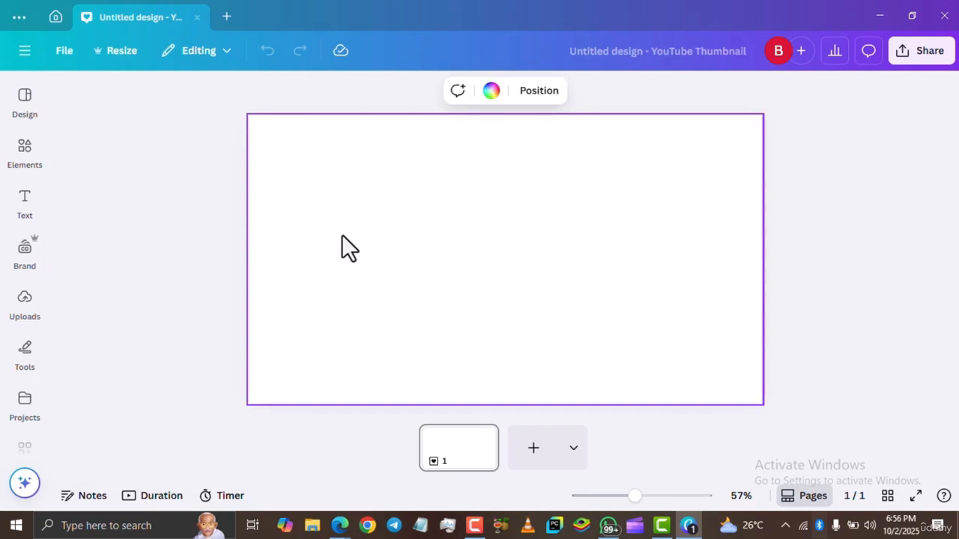
key("ctrl+v")
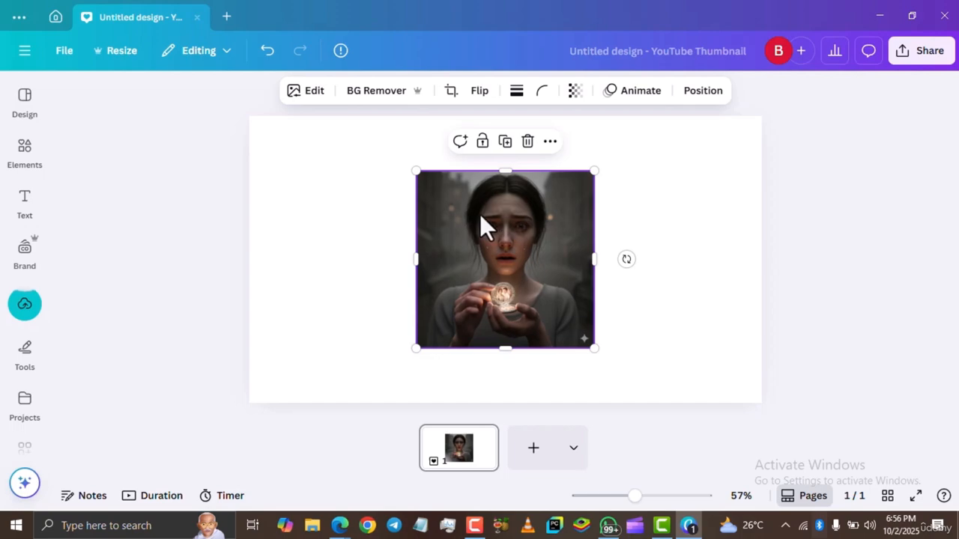
Set the pasted image as the page background.
left_click(550, 144)
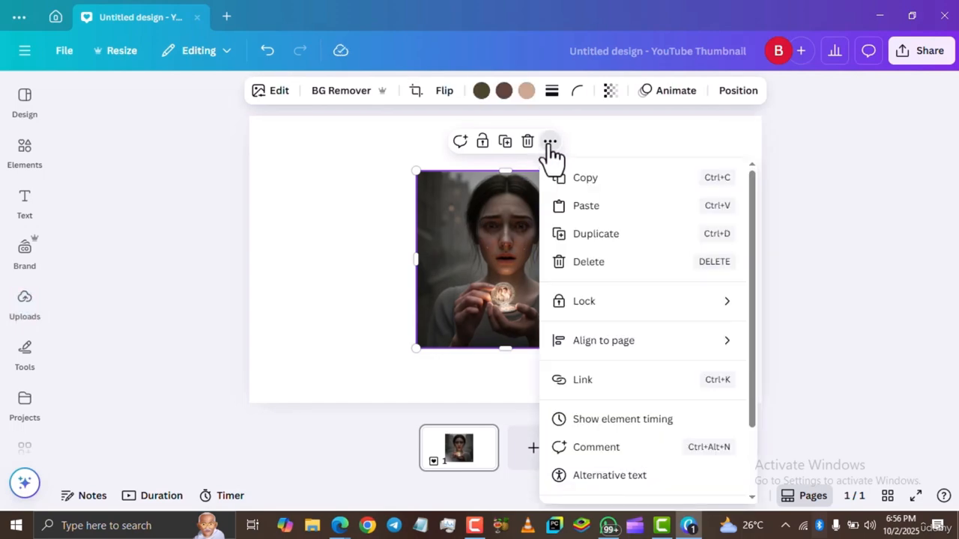
scroll(621, 287, "down", 2)
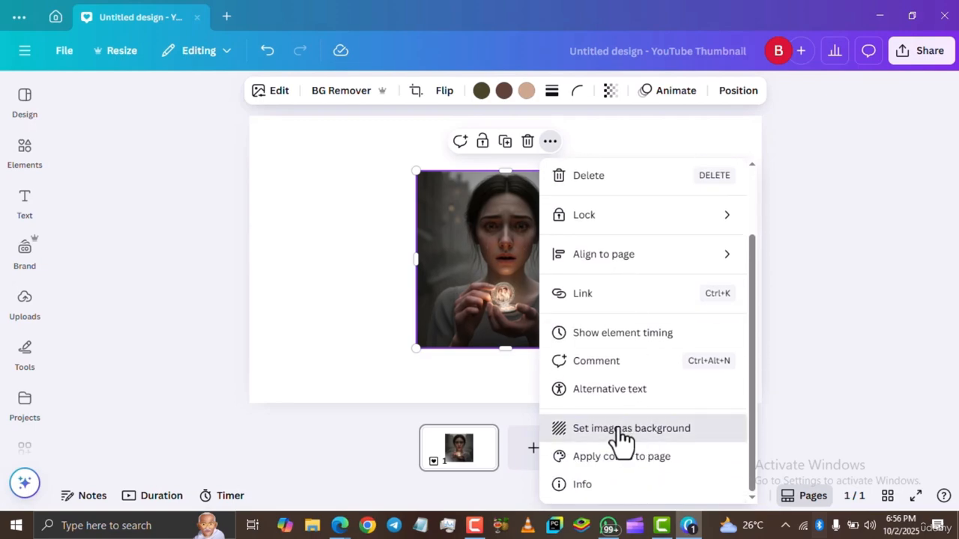
left_click(619, 431)
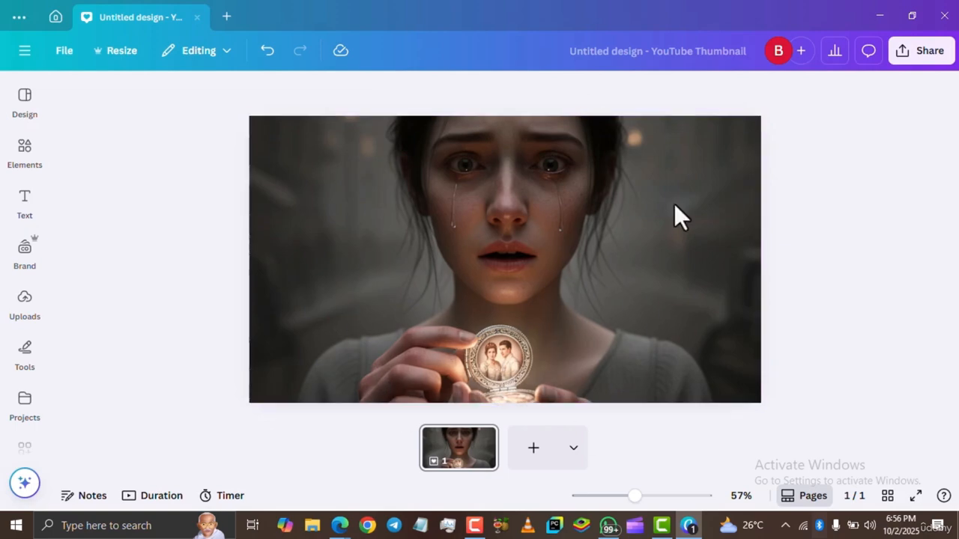
left_click(627, 212)
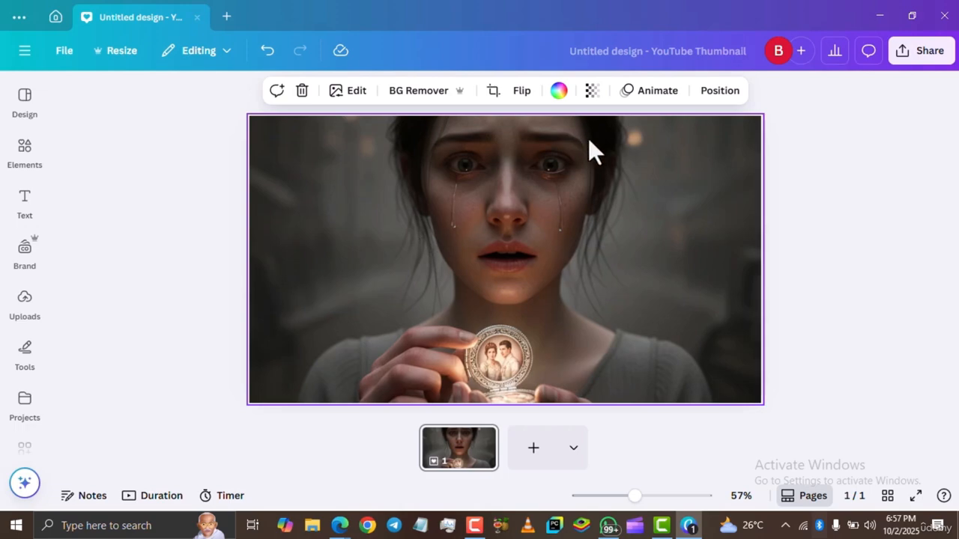
Add a heading text box on the thumbnail reading "SHE NEVER KNEW".
mouse_move(30, 213)
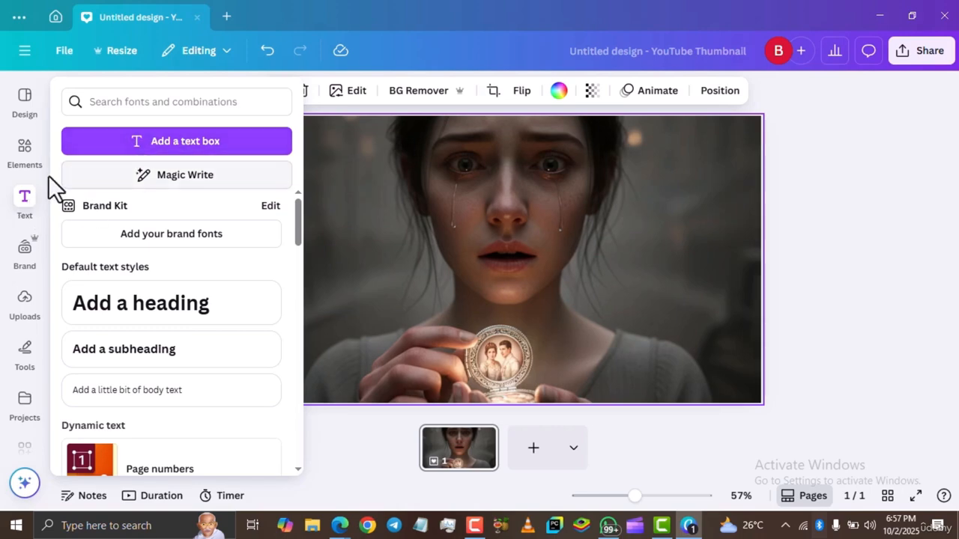
left_click(26, 215)
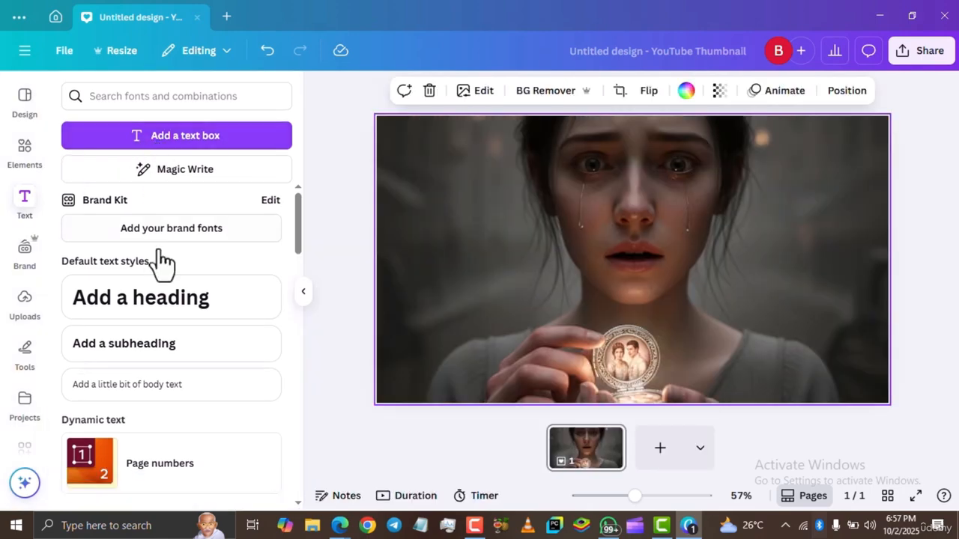
left_click(165, 299)
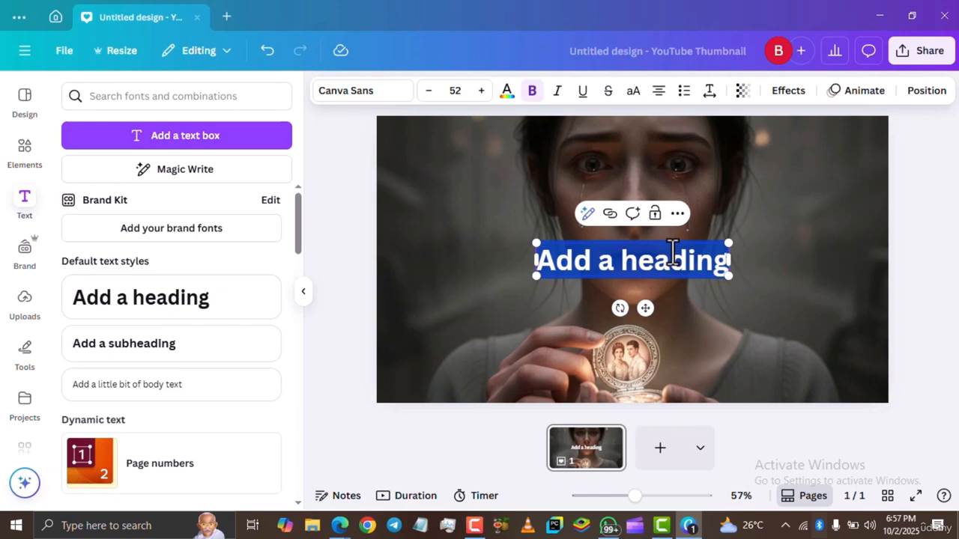
type("SHE N")
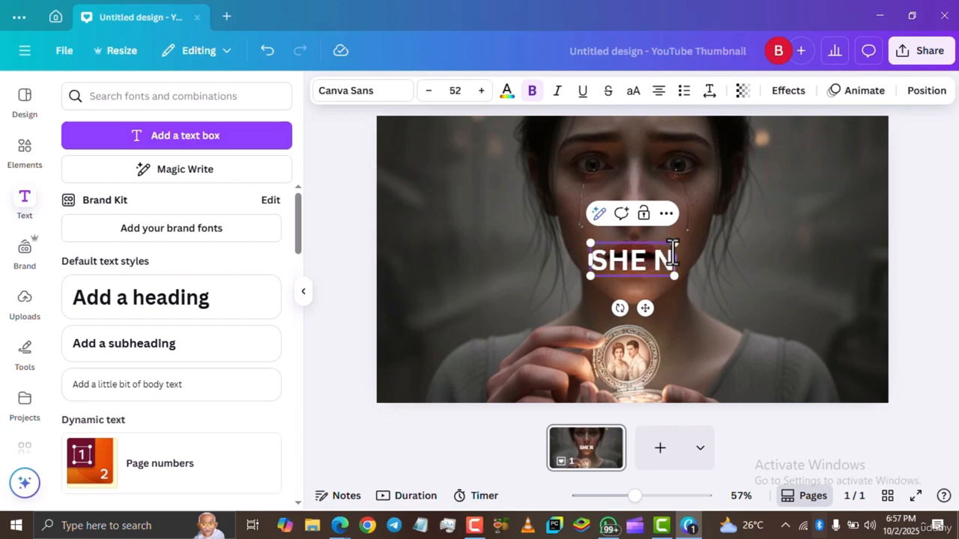
type("EVER KNEW")
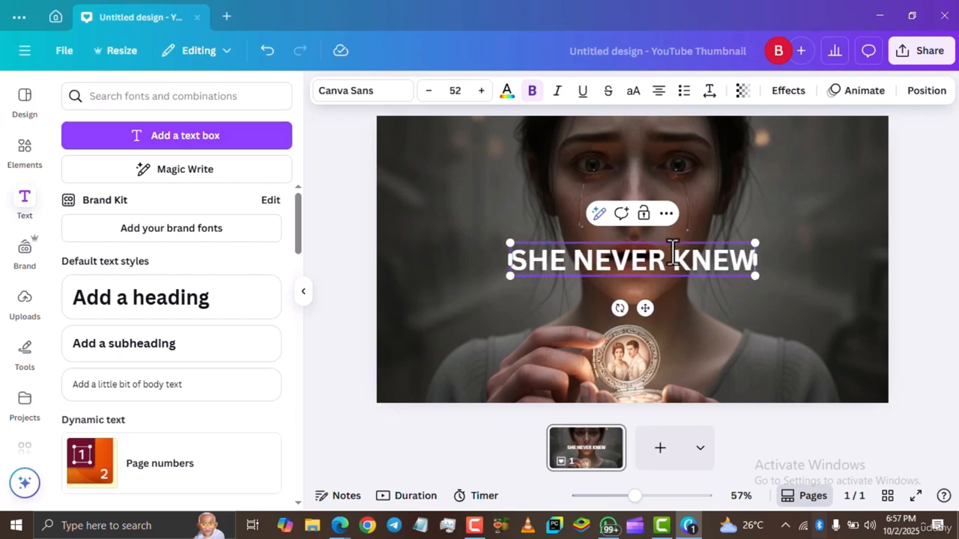
Switch to Gemini, highlight the phrase "Princess of Eldoria" in the response for reference, and return to Canva.
left_click(340, 525)
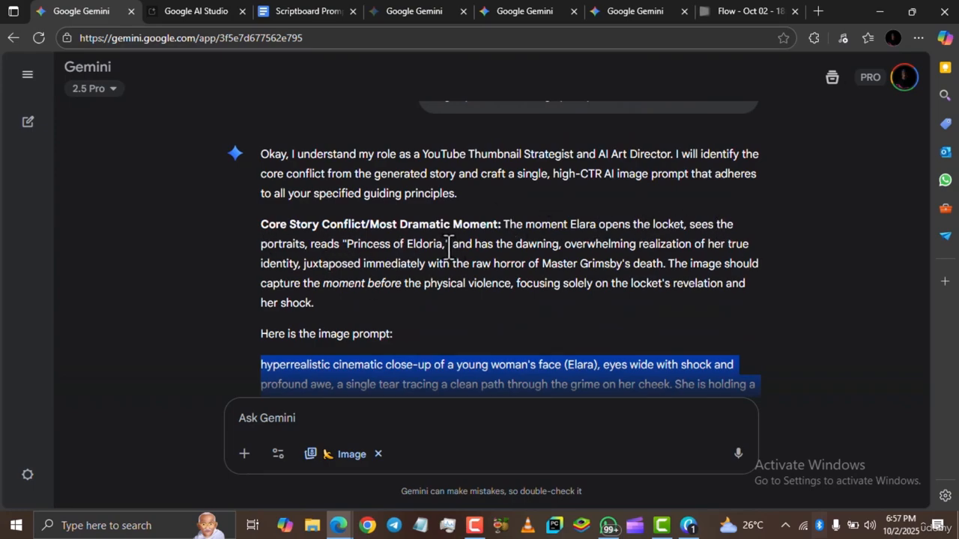
left_click_drag(347, 244, 443, 245)
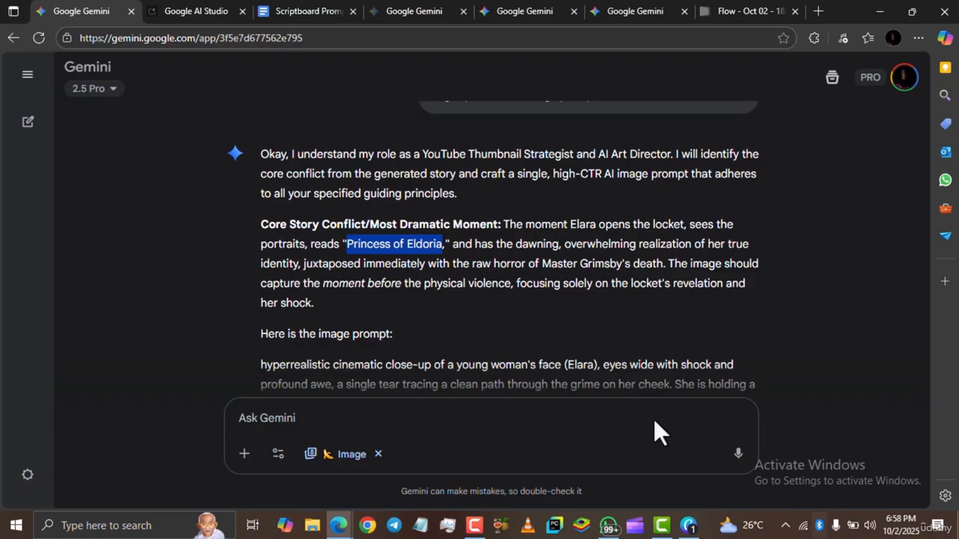
left_click(689, 525)
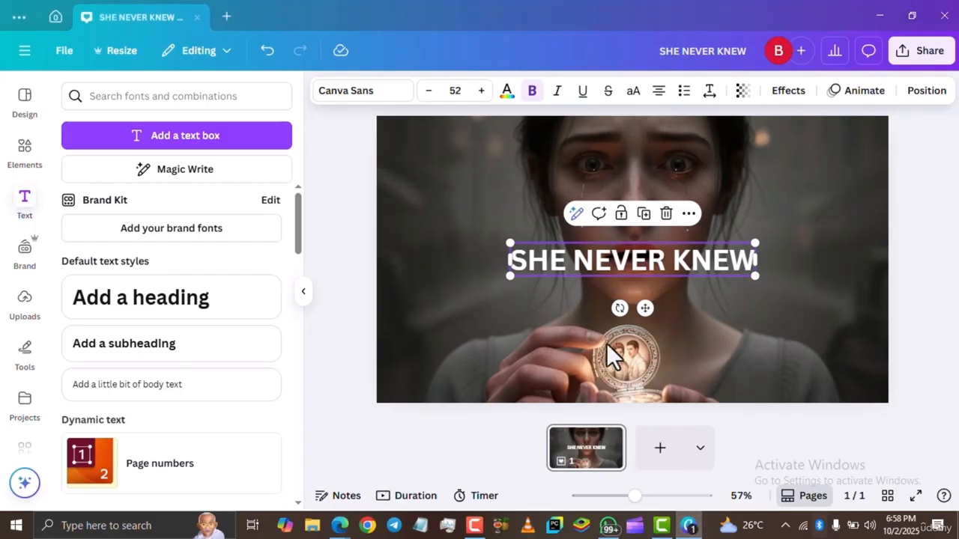
Replace the heading text with "i am a Princess?".
triple_click(640, 263)
type("i")
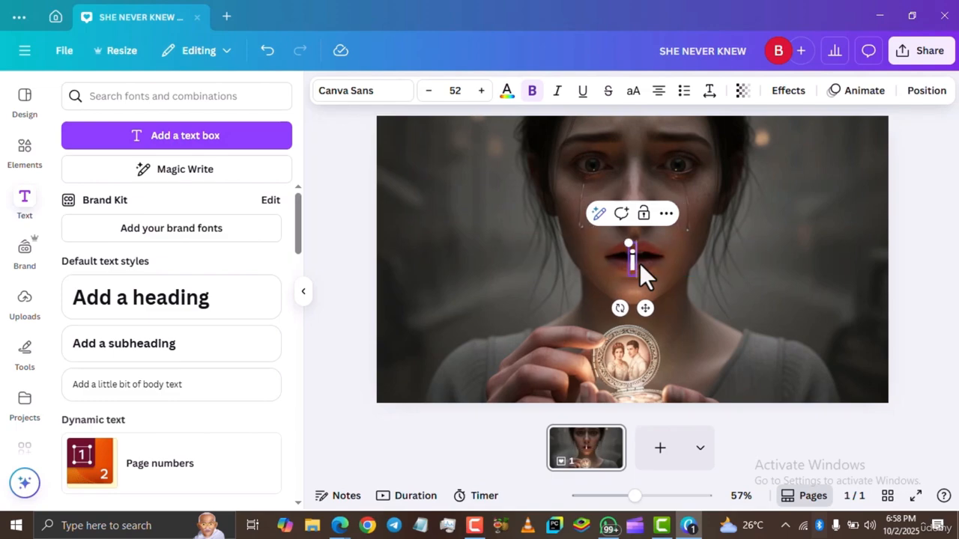
type(" AM")
key("BackSpace")
key("BackSpace")
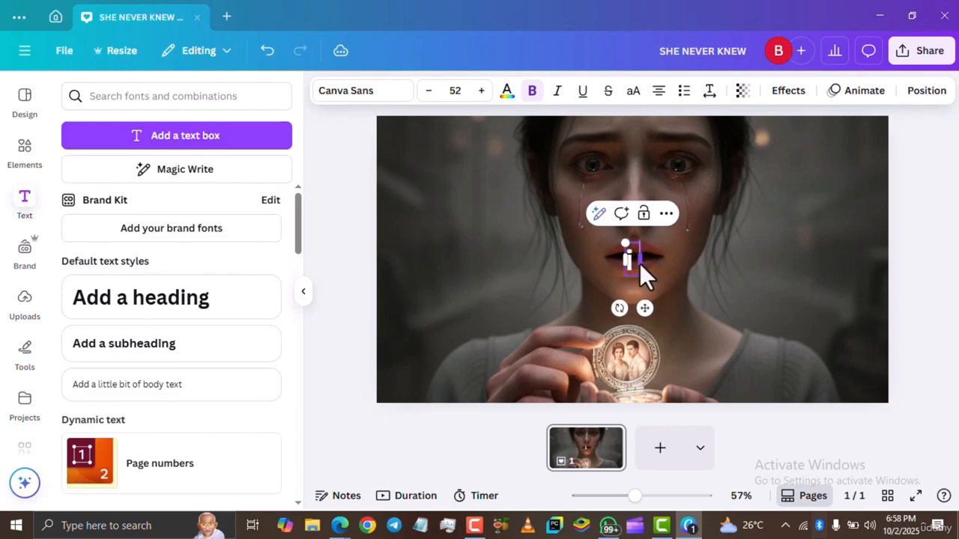
type("am a")
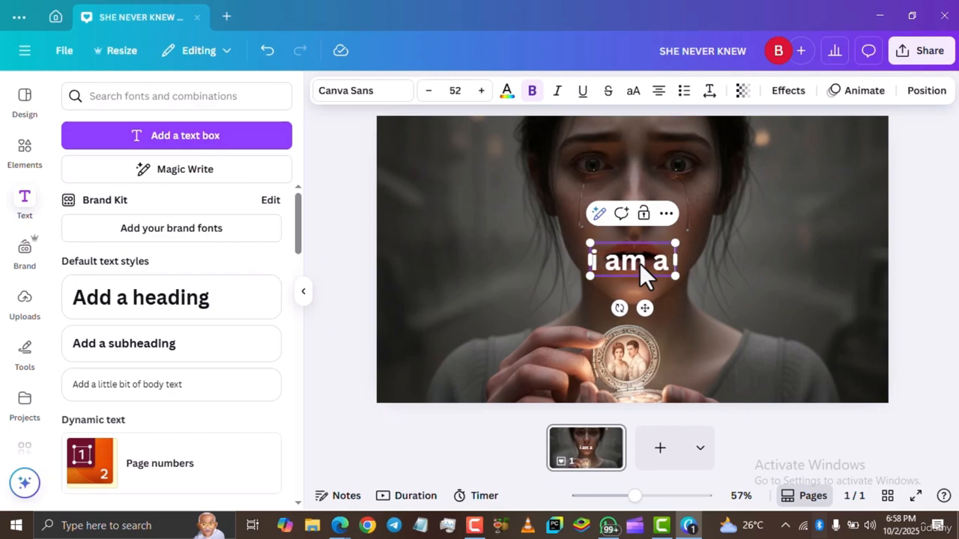
type(" Pri")
key("BackSpace")
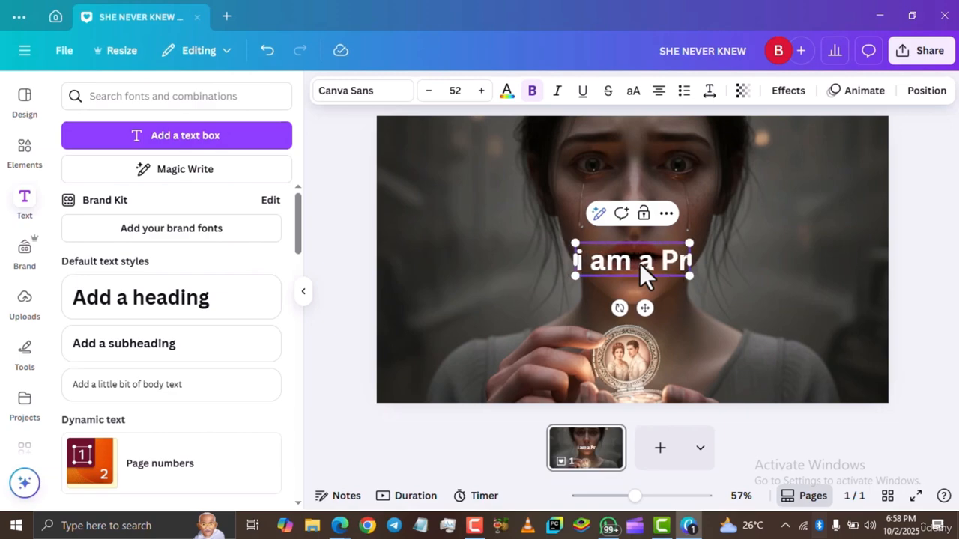
type("incrs")
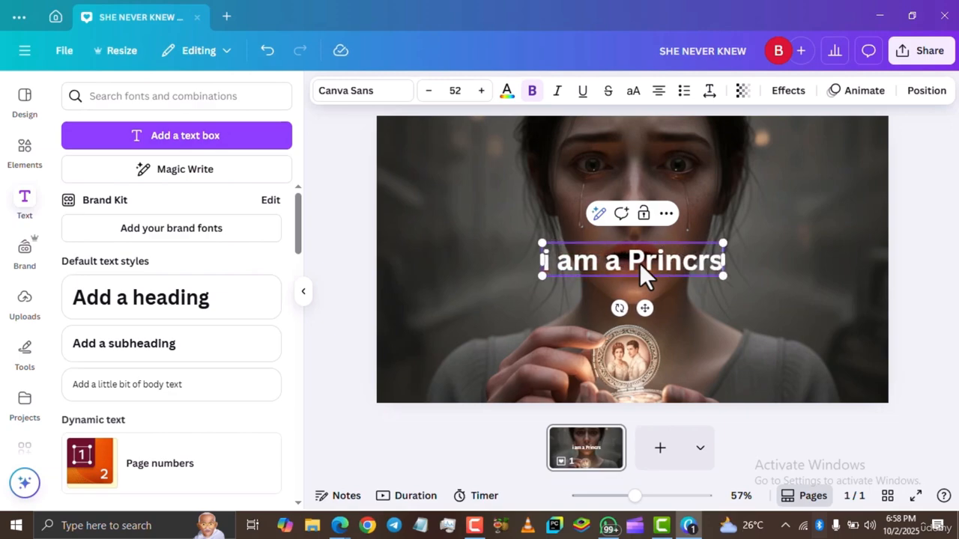
key("BackSpace")
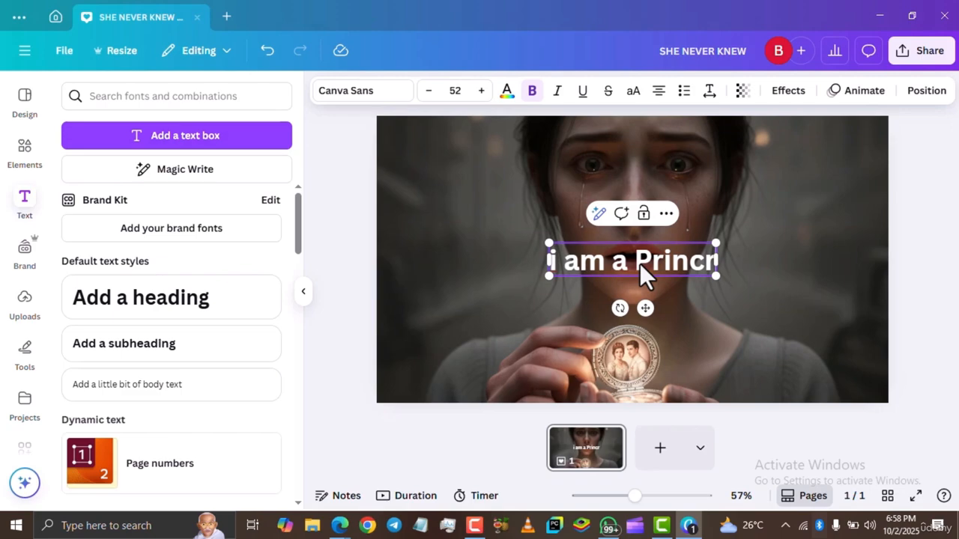
key("BackSpace")
type("ess?")
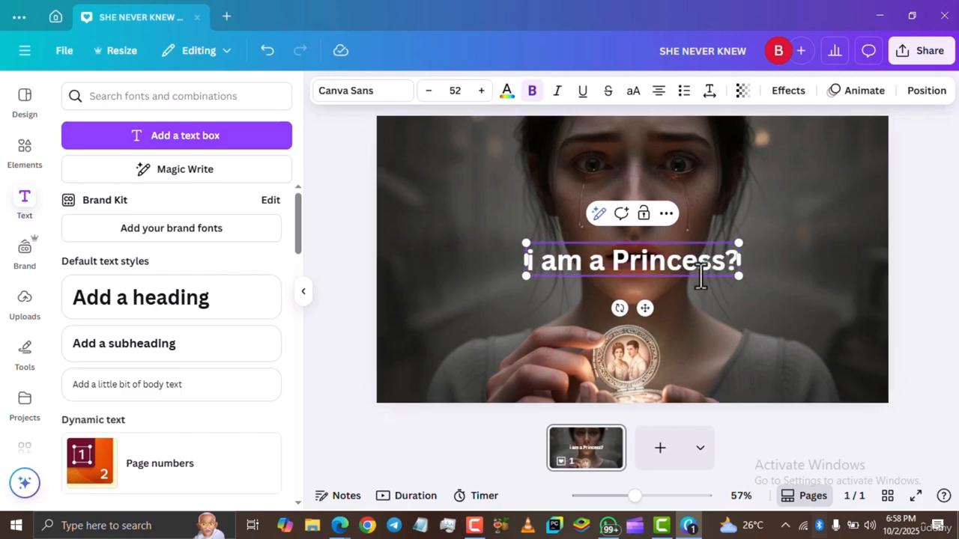
Tilt the heading upward, move it to the left side of the face, and shrink it slightly to about 46.7 size.
left_click_drag(620, 308, 640, 312)
left_click_drag(629, 243, 505, 239)
left_click(801, 207)
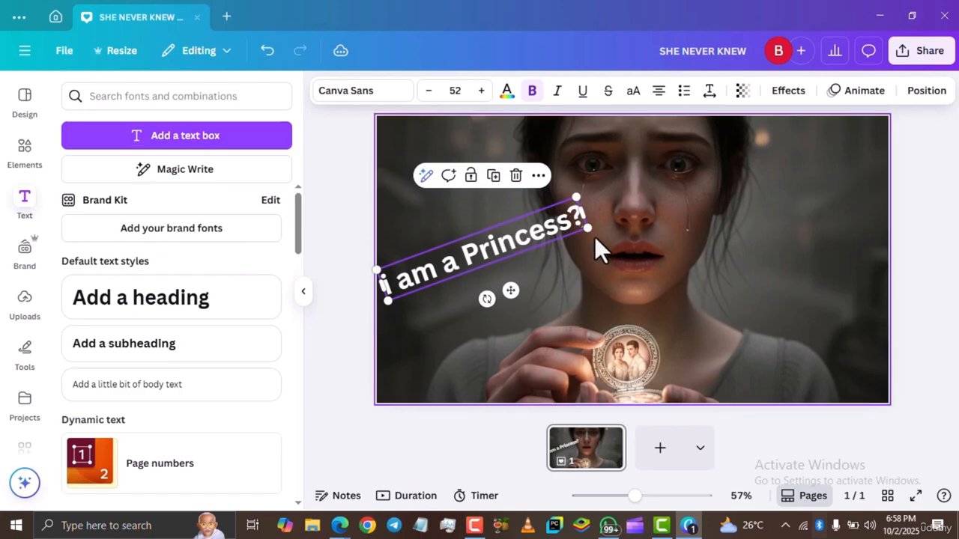
left_click_drag(592, 233, 573, 240)
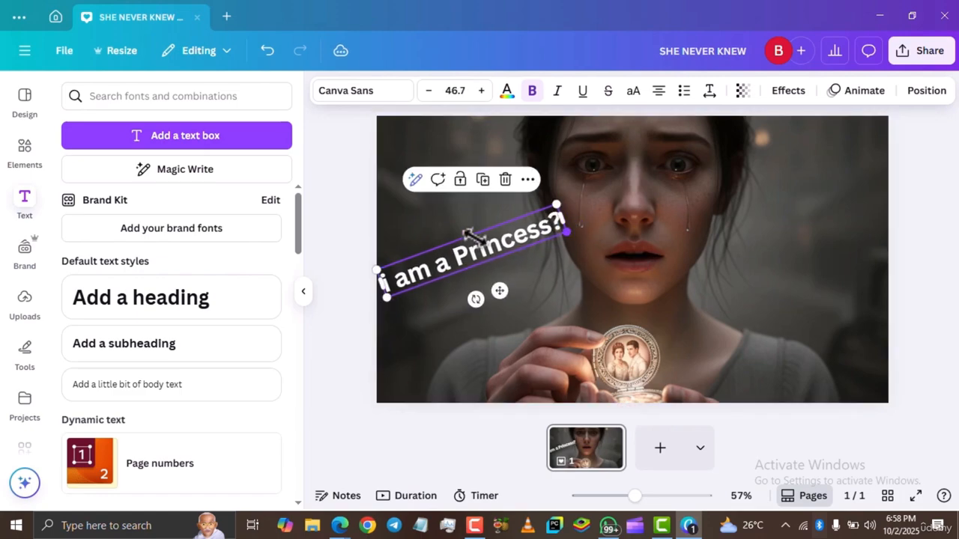
Duplicate the tilted heading and move the copy to the right side of the thumbnail.
left_click(483, 179)
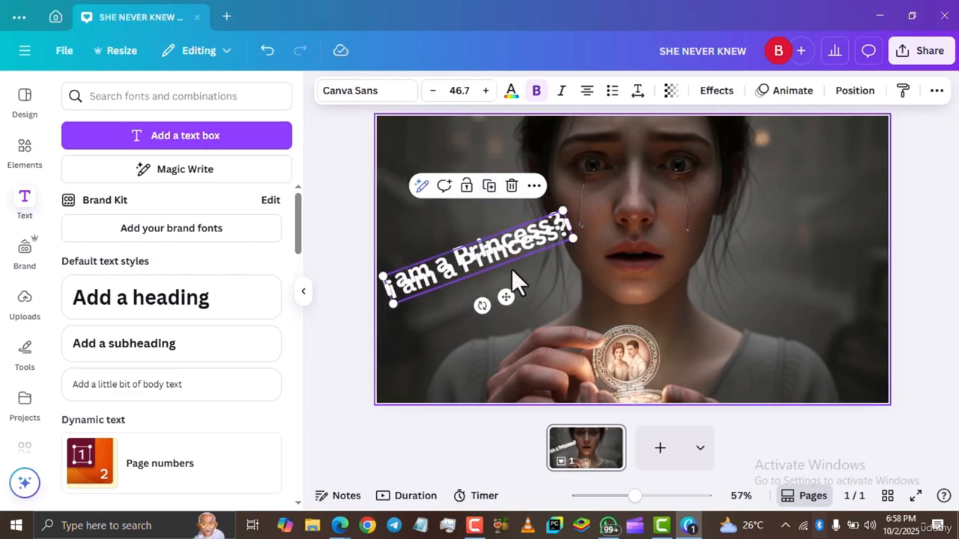
left_click_drag(504, 303, 792, 310)
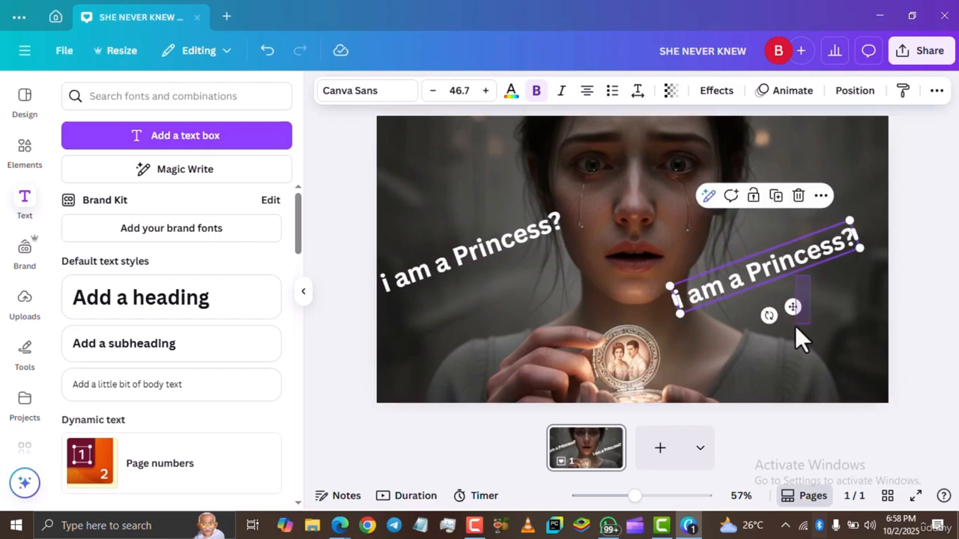
Change the copy's text to "my father lied??!" and widen its box so the text fits on one line.
key("Escape")
double_click(776, 270)
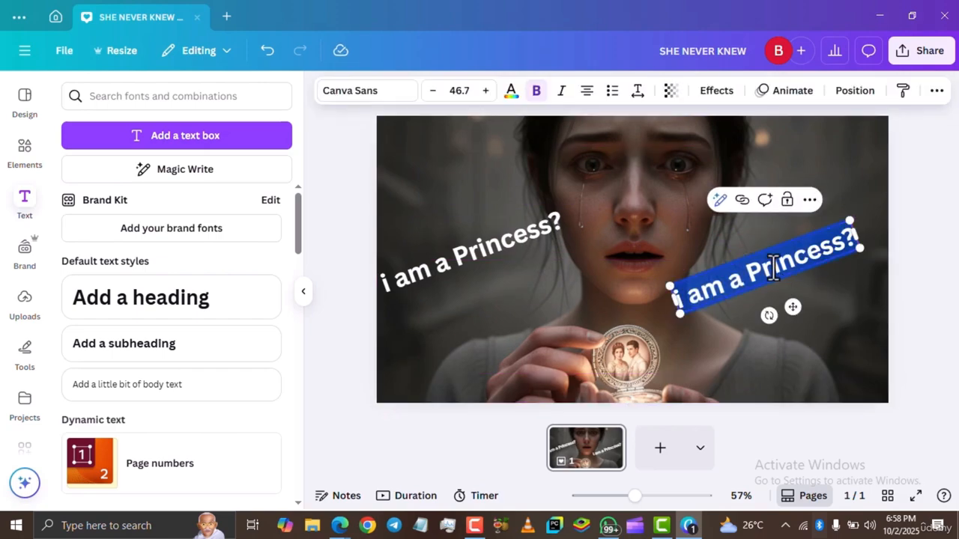
type("my father")
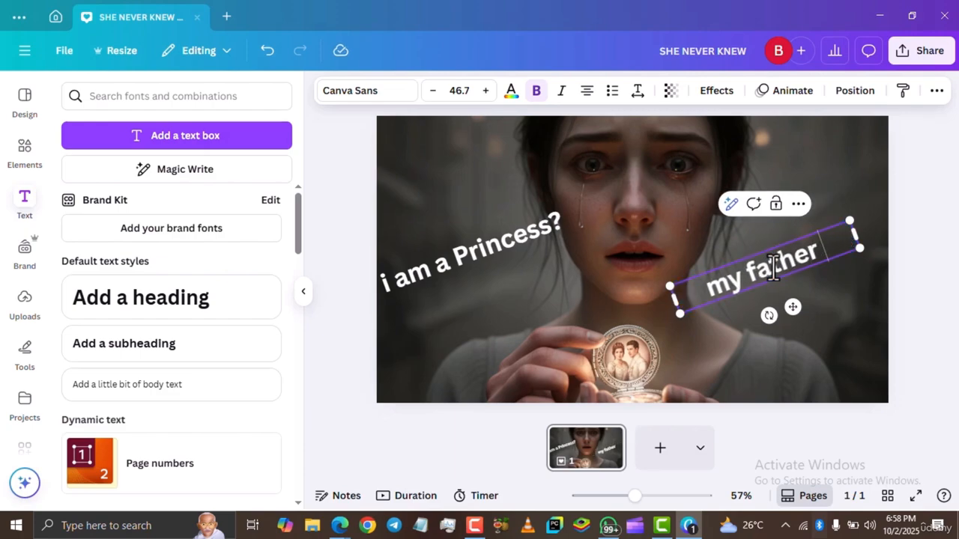
type(" lied!!!")
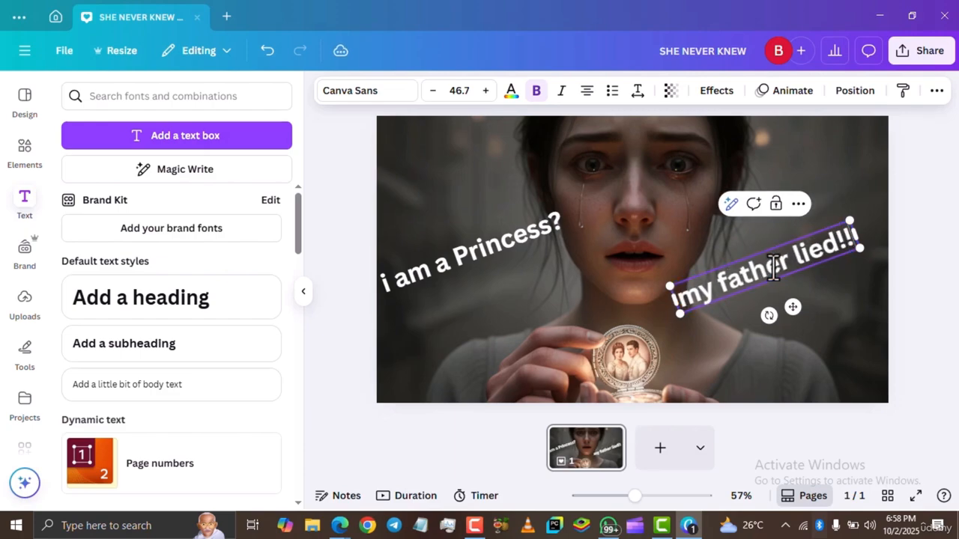
key("BackSpace")
key("BackSpace")
key("BackSpace")
type("??!")
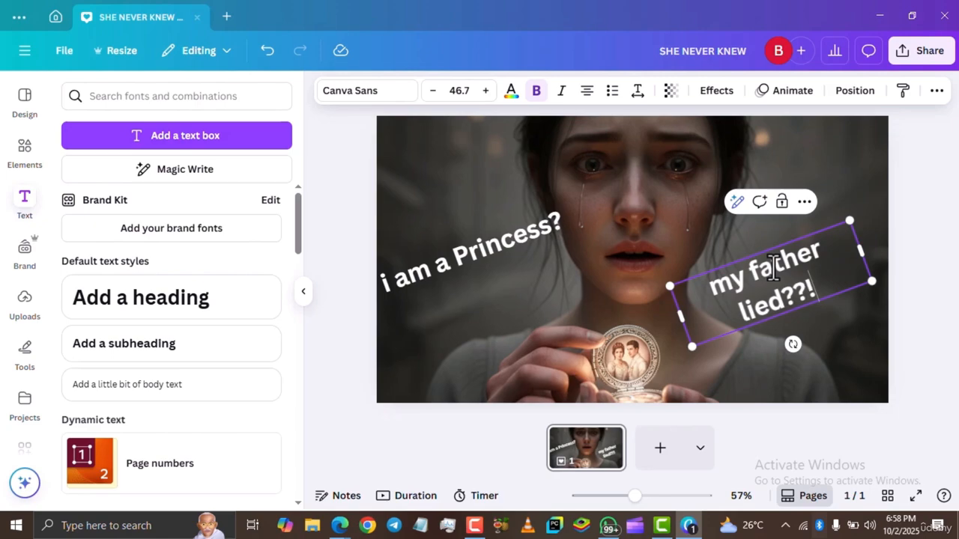
left_click_drag(860, 245, 883, 237)
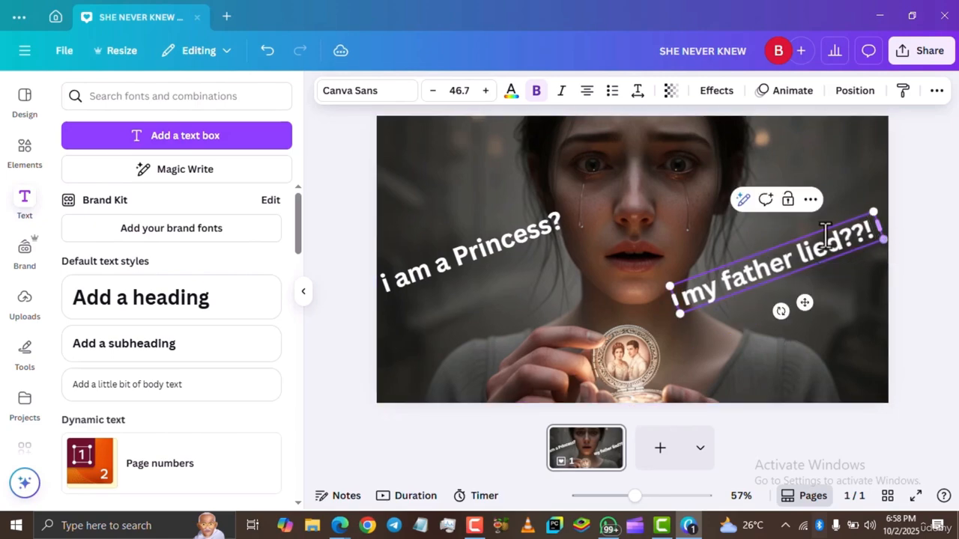